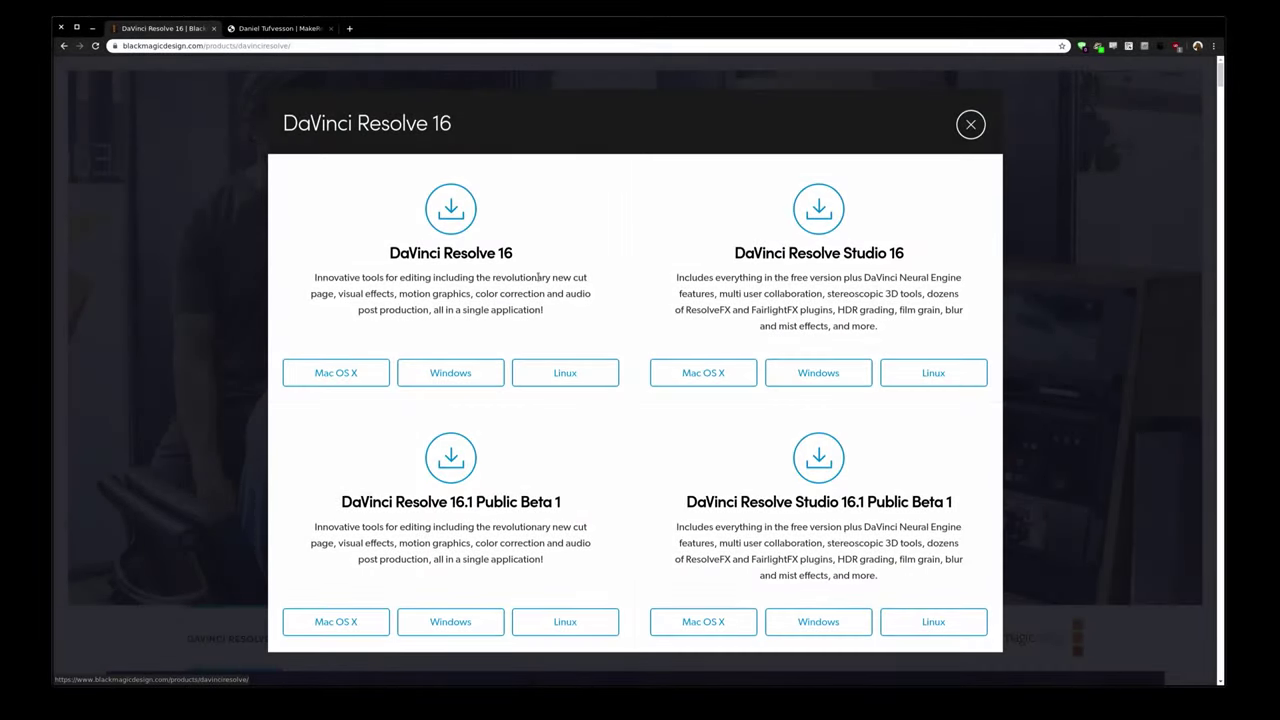
Move from the Resolve 16 download page to the MakeResolveDeb tab
left_click_drag(539, 262, 437, 252)
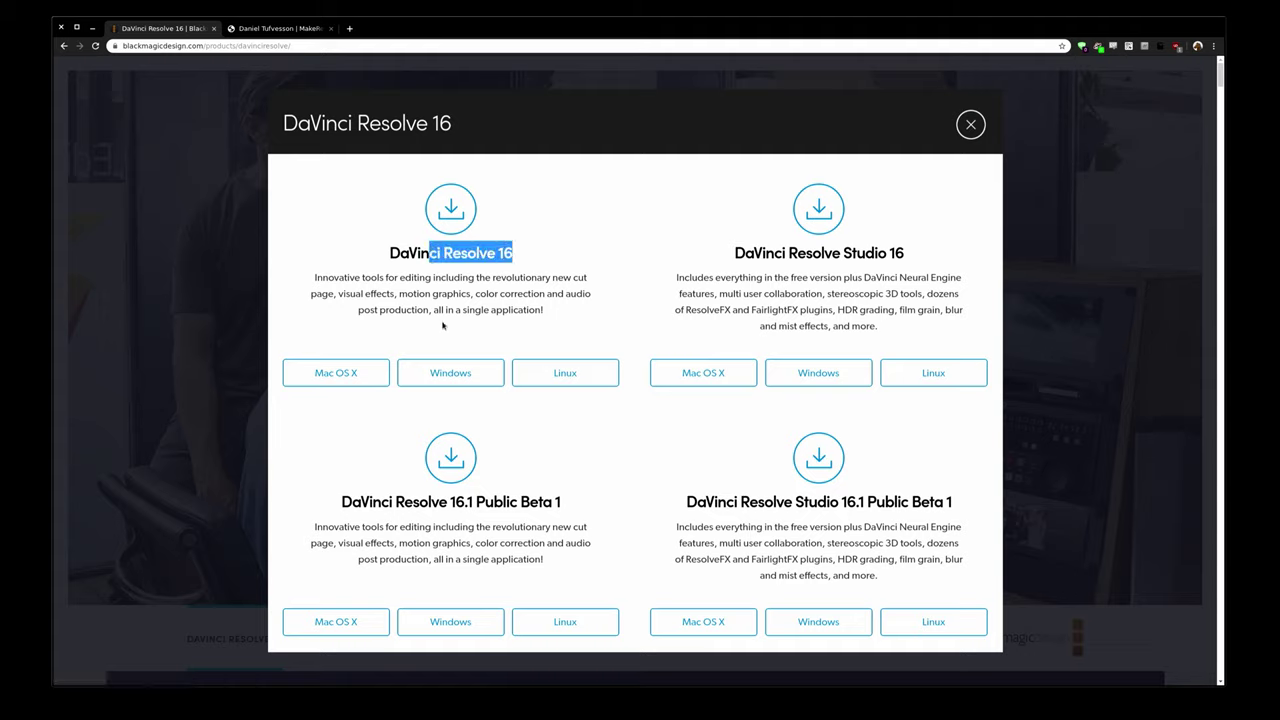
left_click(503, 298)
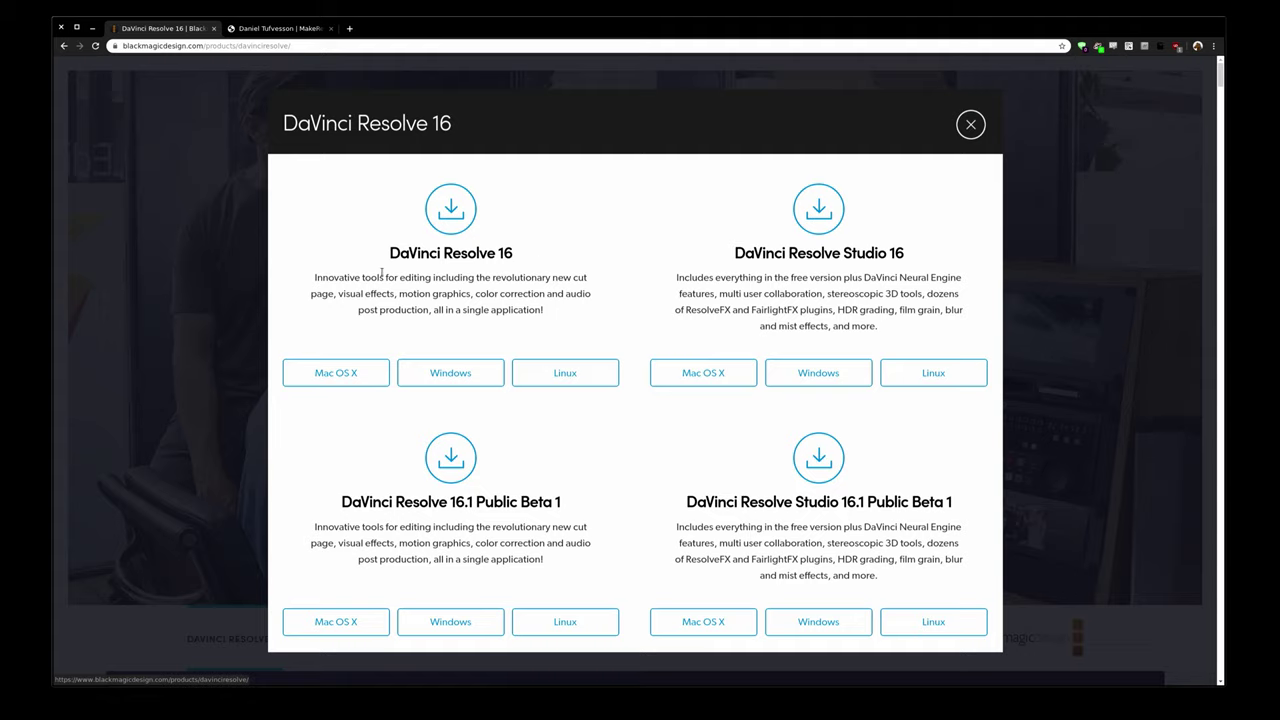
key("ctrl+Tab")
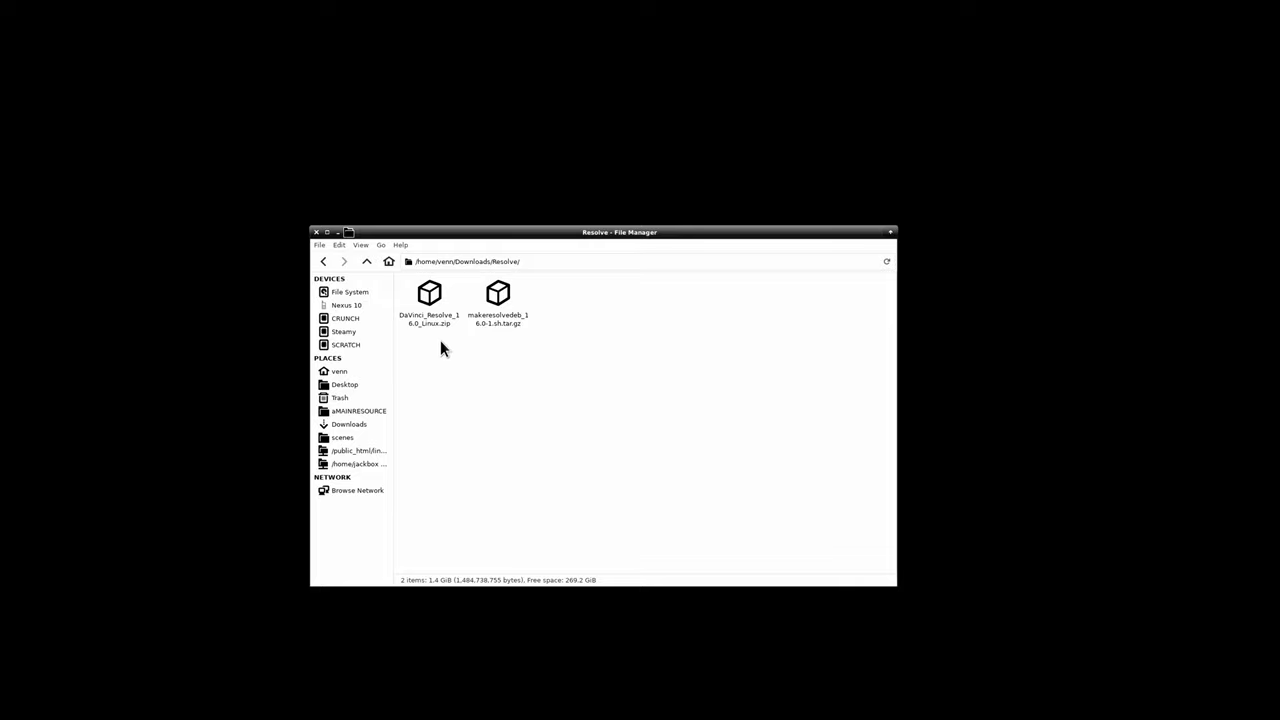
Extract the makeresolvedeb tar.gz archive into the Resolve folder
left_click(429, 325)
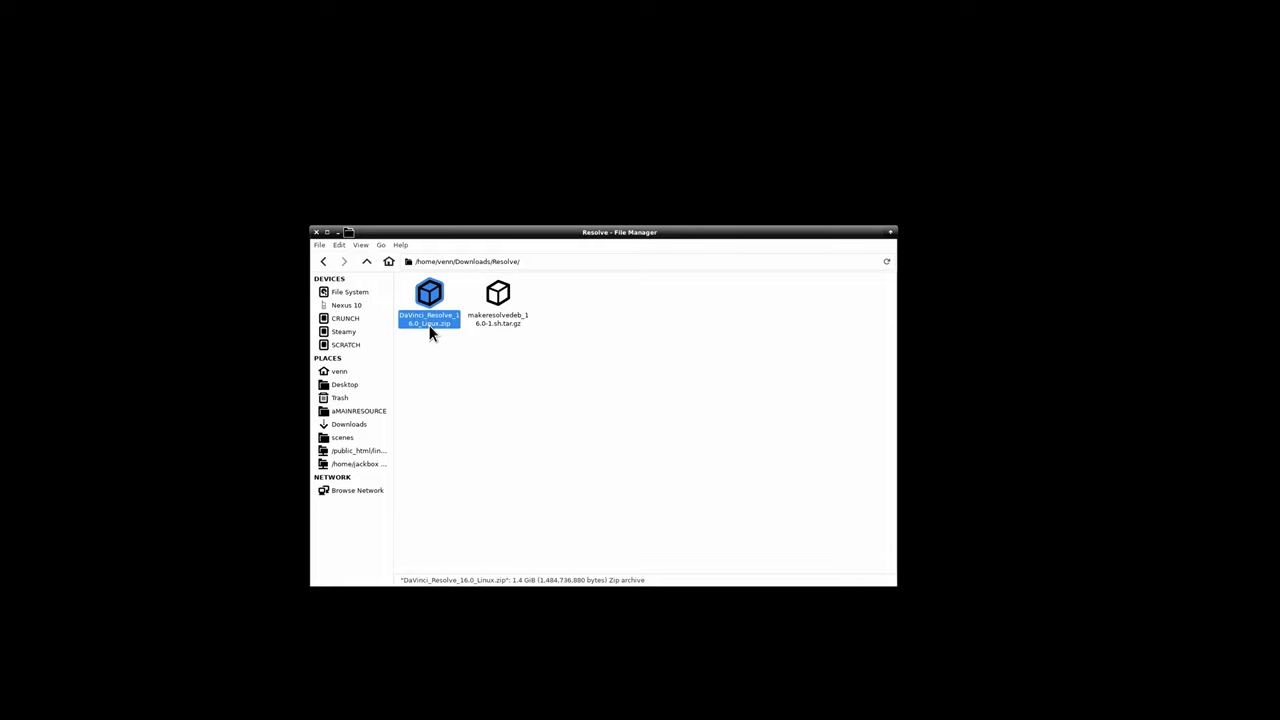
left_click(494, 328)
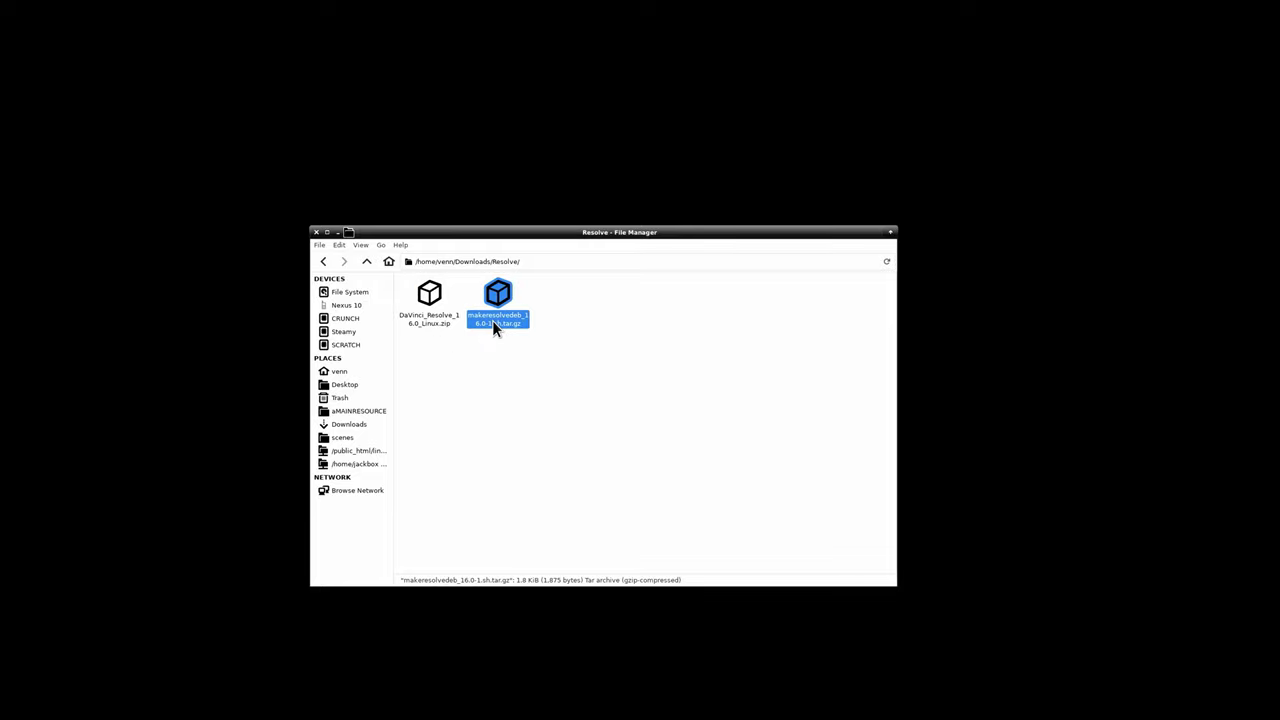
double_click(492, 320)
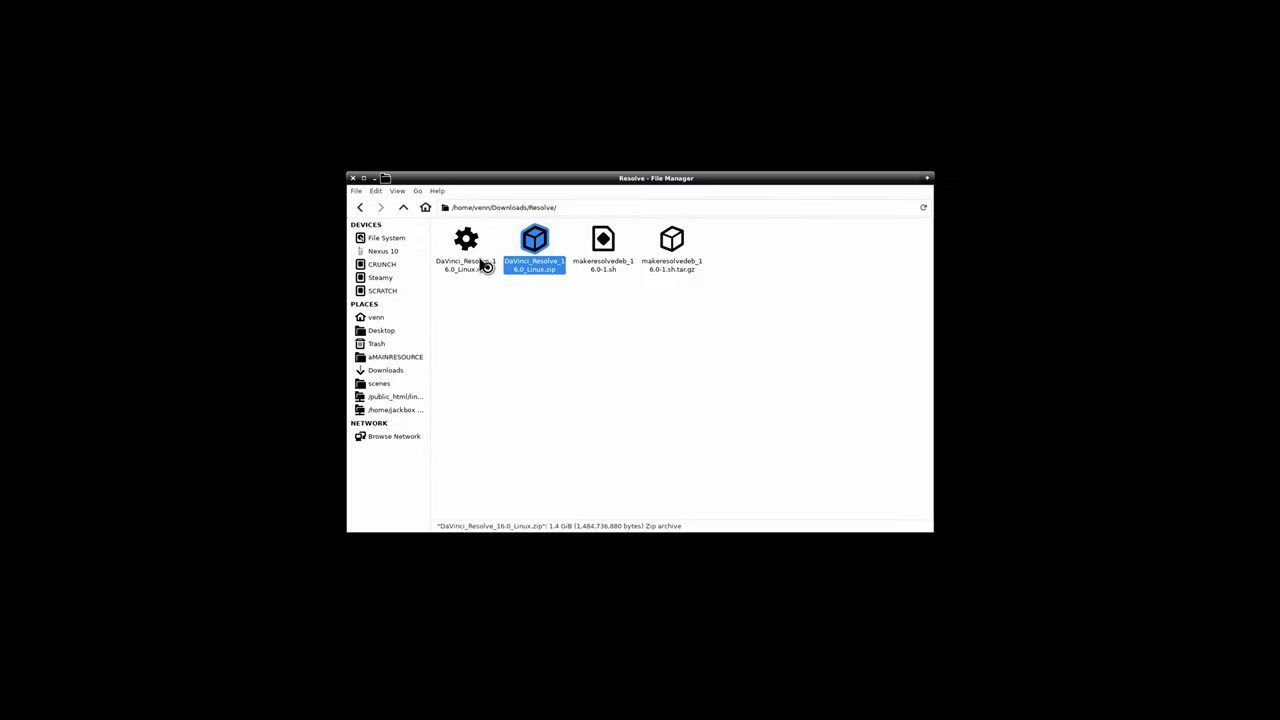
Install the dependencies in a Resolve-folder terminal, then cancel the libcuda link command
left_click(569, 334)
right_click(565, 330)
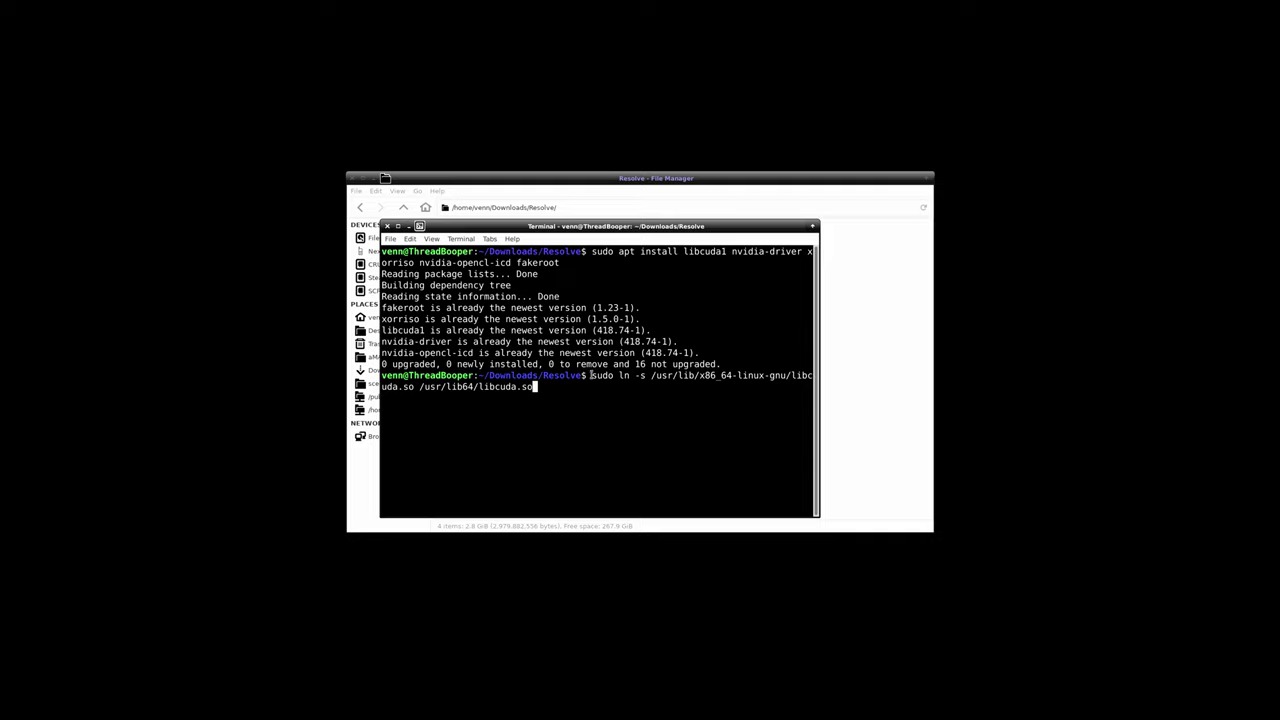
left_click_drag(591, 375, 721, 375)
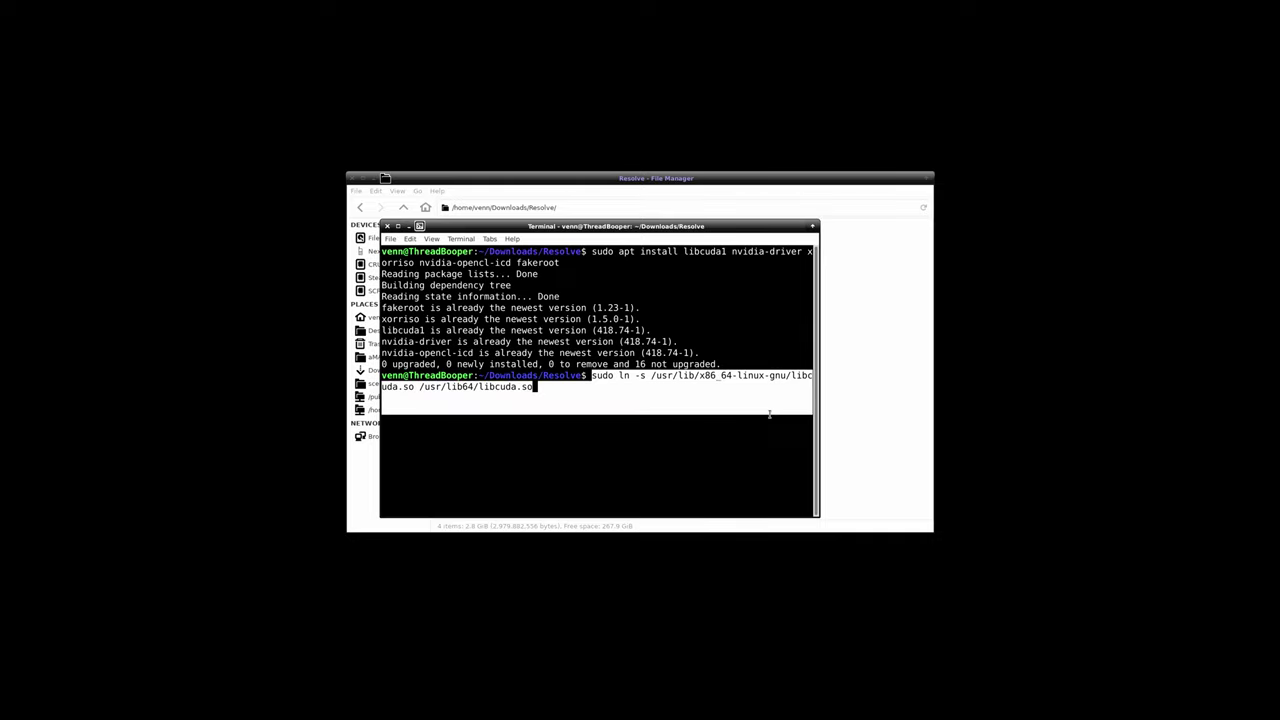
left_click(721, 375)
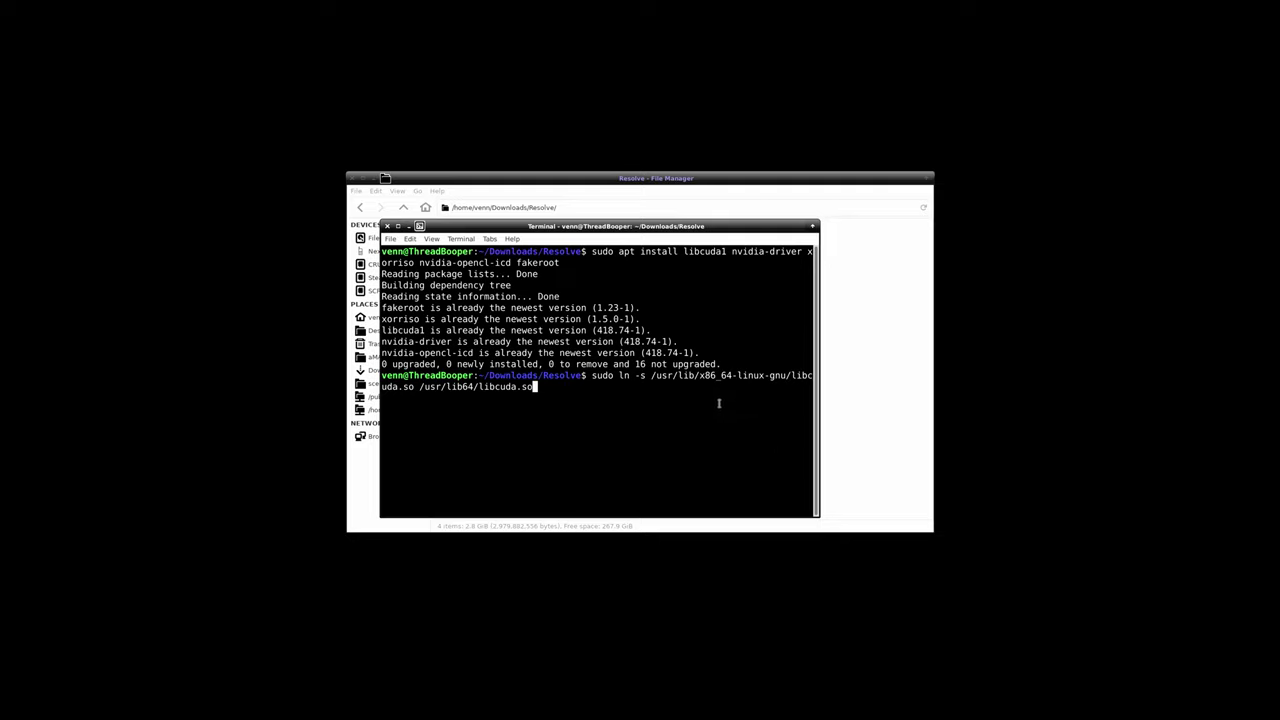
key("ctrl+c")
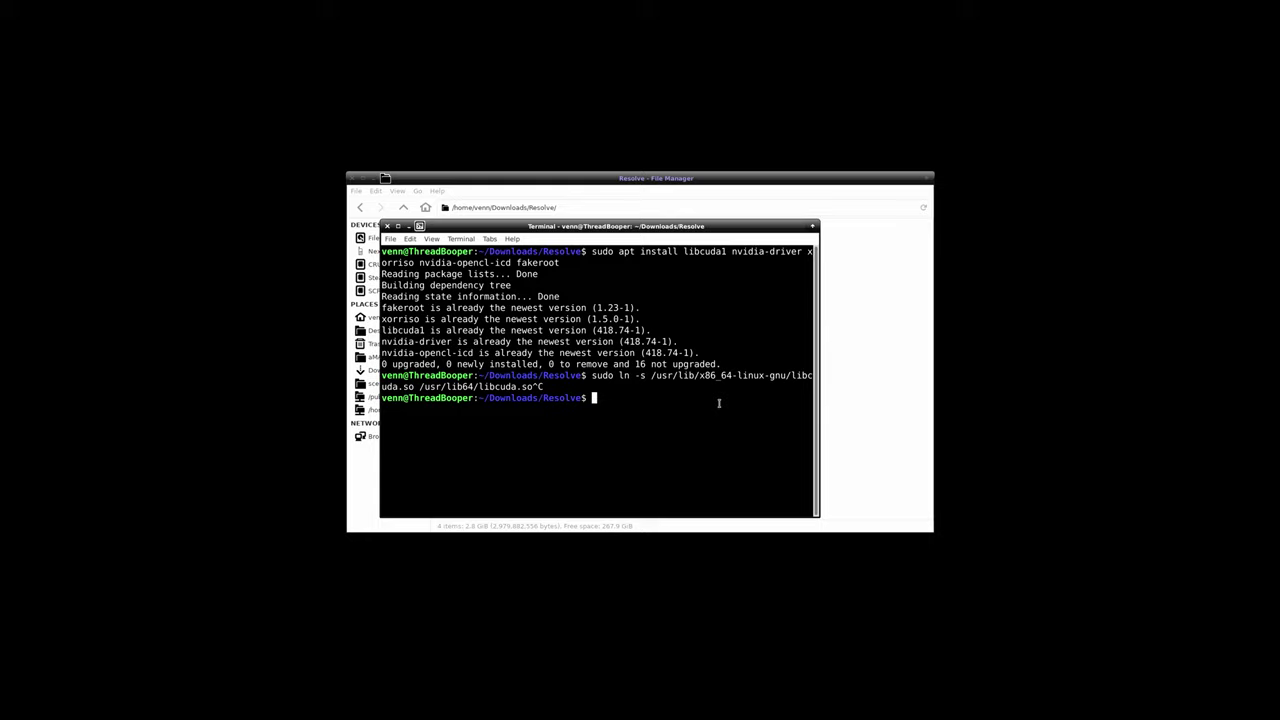
List the folder and build the .deb with makeresolvedeb_16.0-1.sh in lite mode
key("ctrl+l")
type("ls")
key("Return")
type("sudo ")
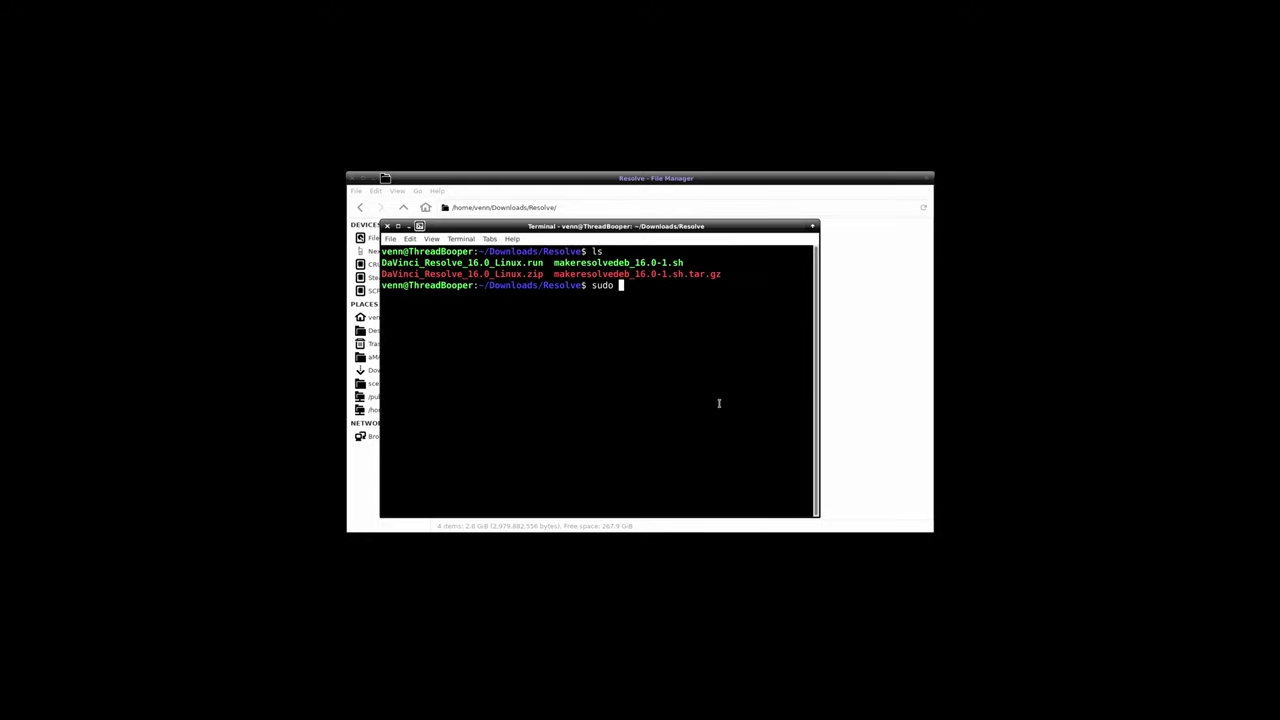
type("./mak")
key("Tab")
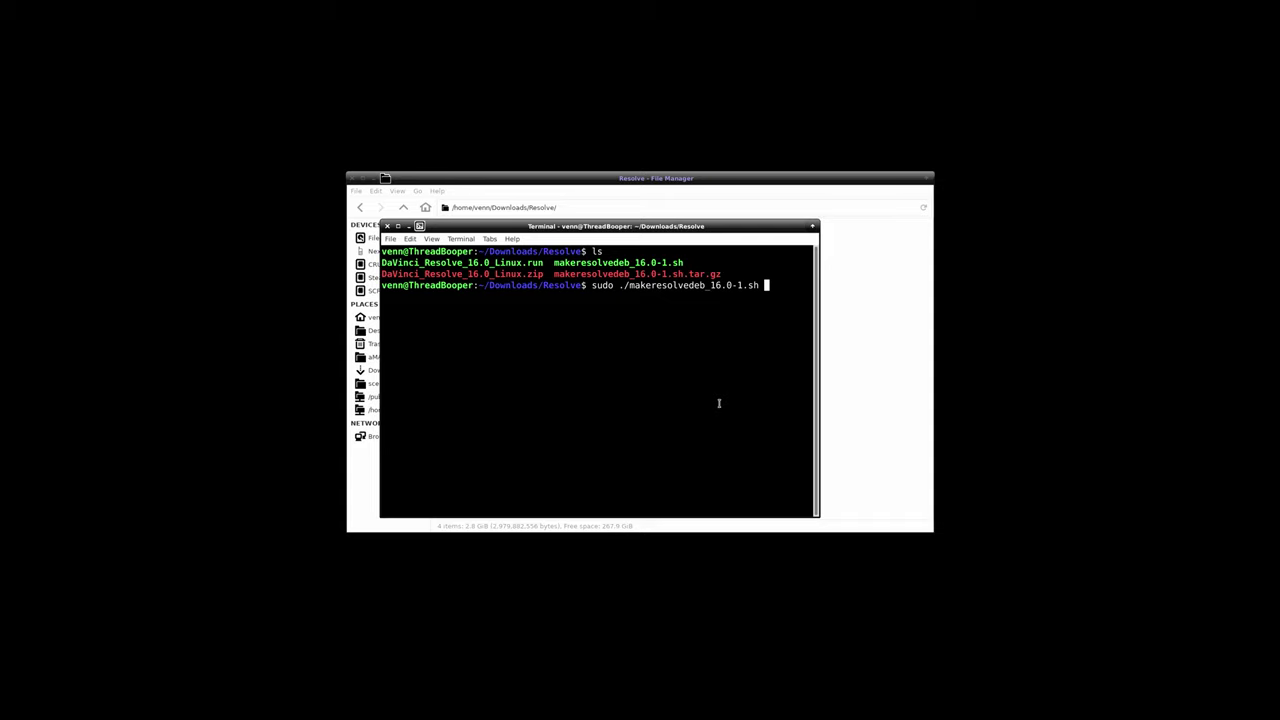
type("lite")
key("Return")
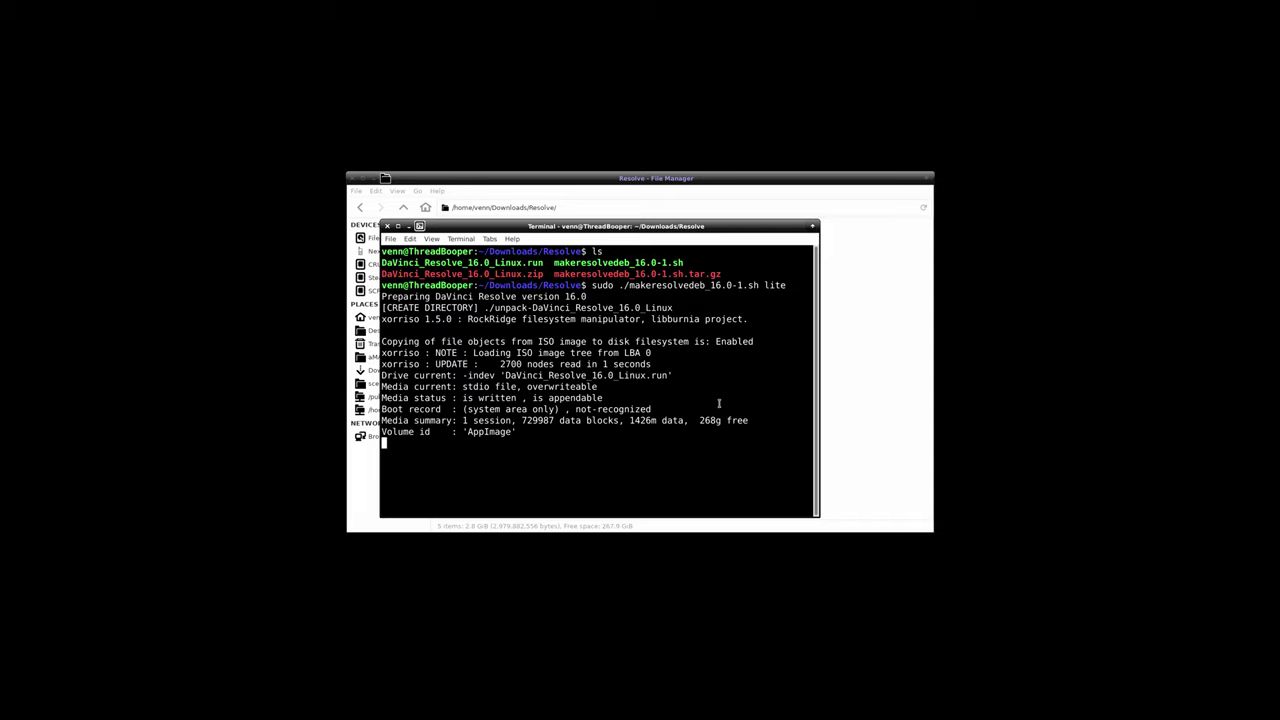
Confirm the new .deb and install it with sudo dpkg -i
type("ls")
key("Return")
left_click_drag(555, 477, 382, 477)
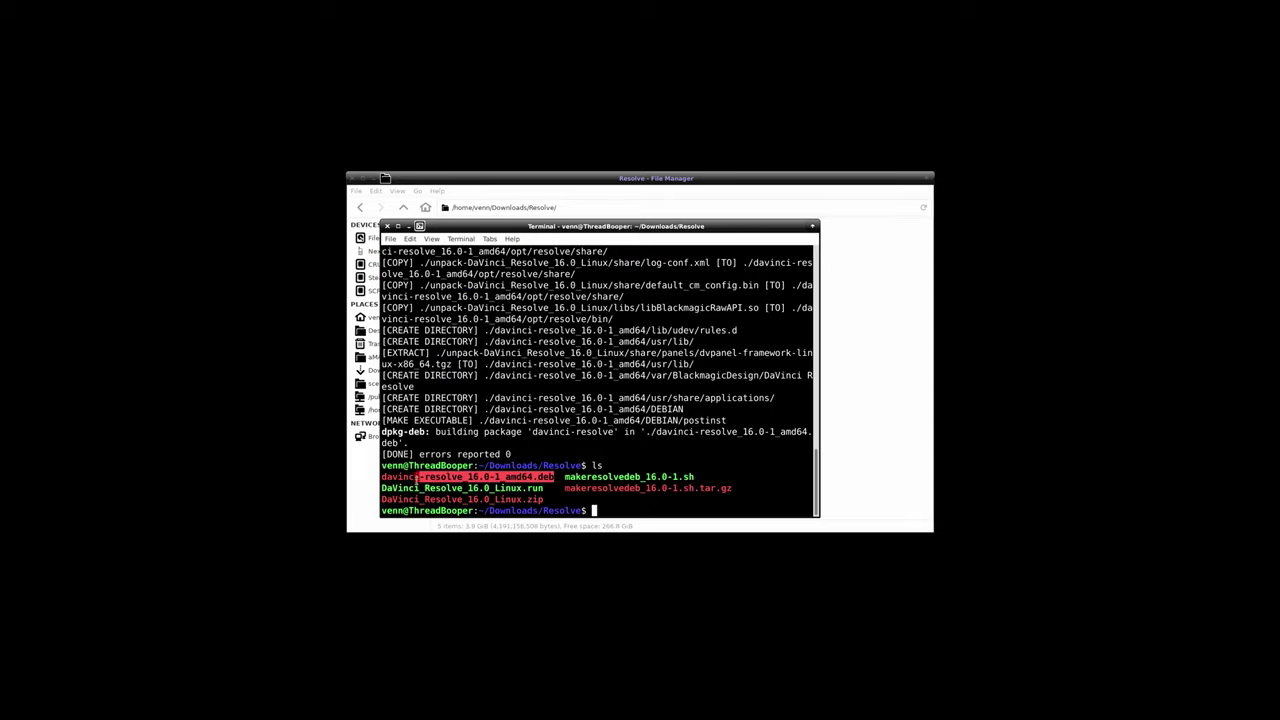
left_click(753, 489)
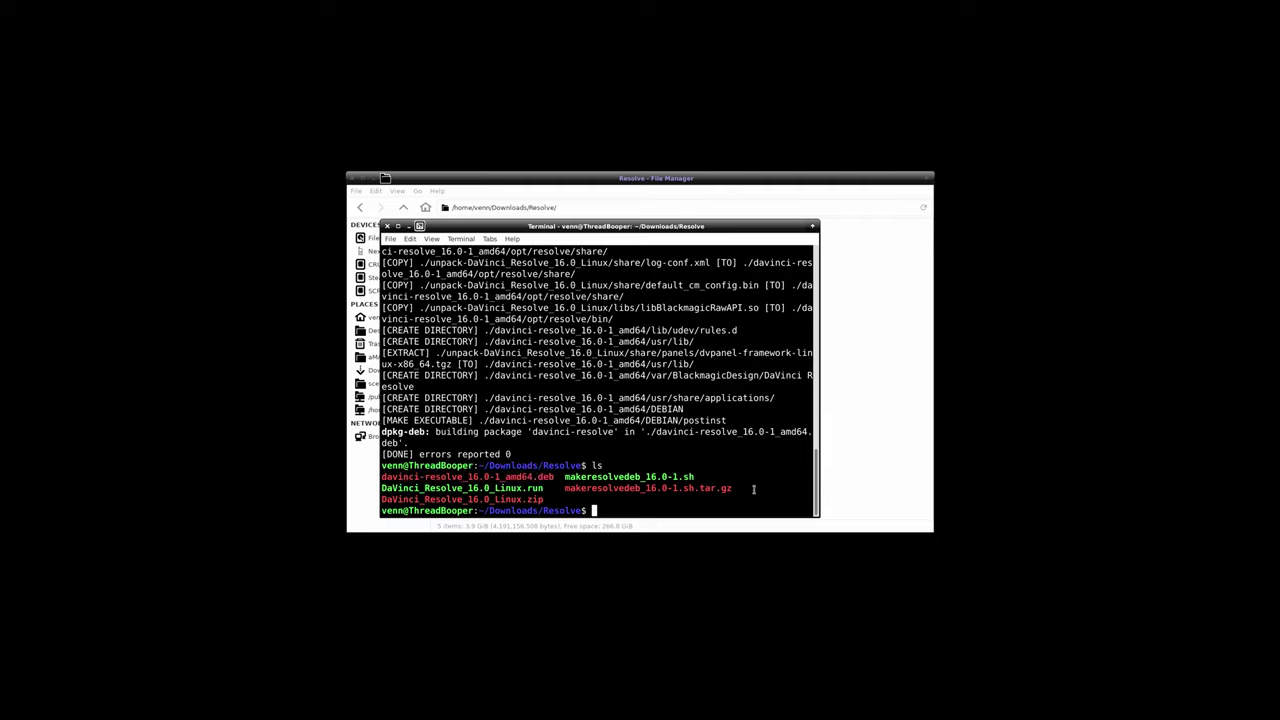
type("sudo ")
type("dpk")
type("g")
type(" -i ")
type("da")
key("Tab")
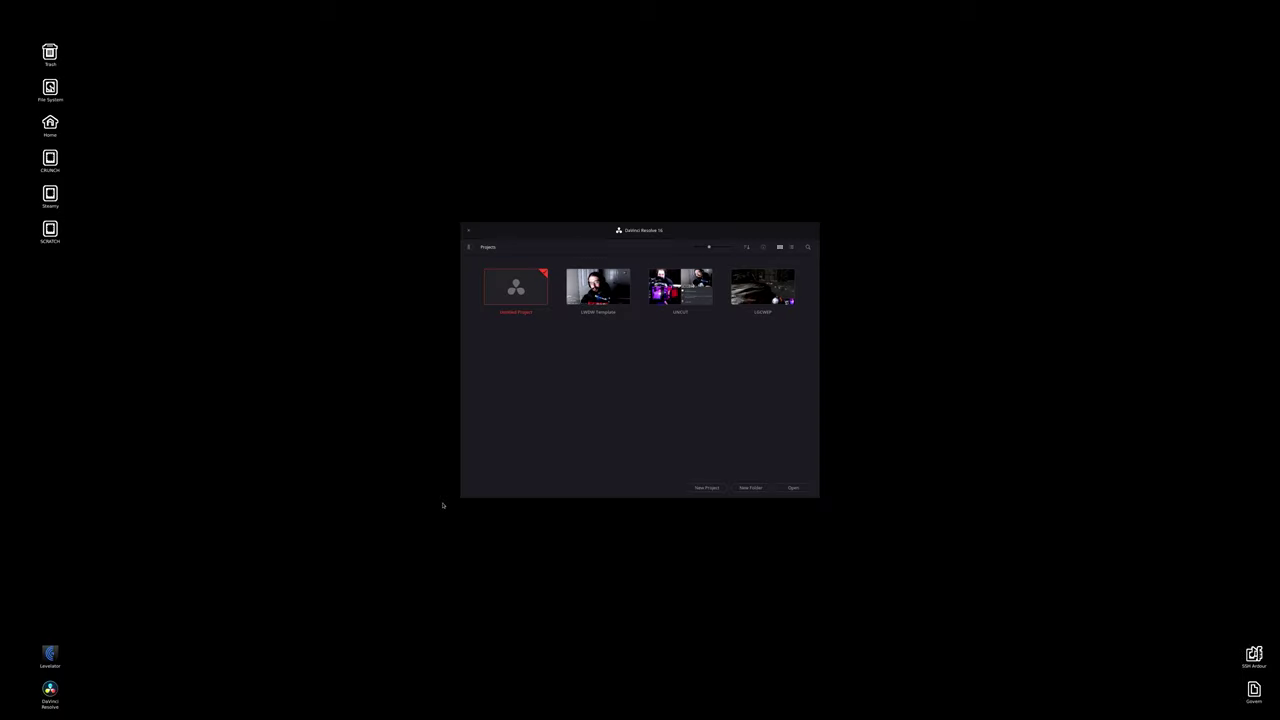
Open the LWSW Template project and scrub the timeline to 01:16:43:01
double_click(600, 288)
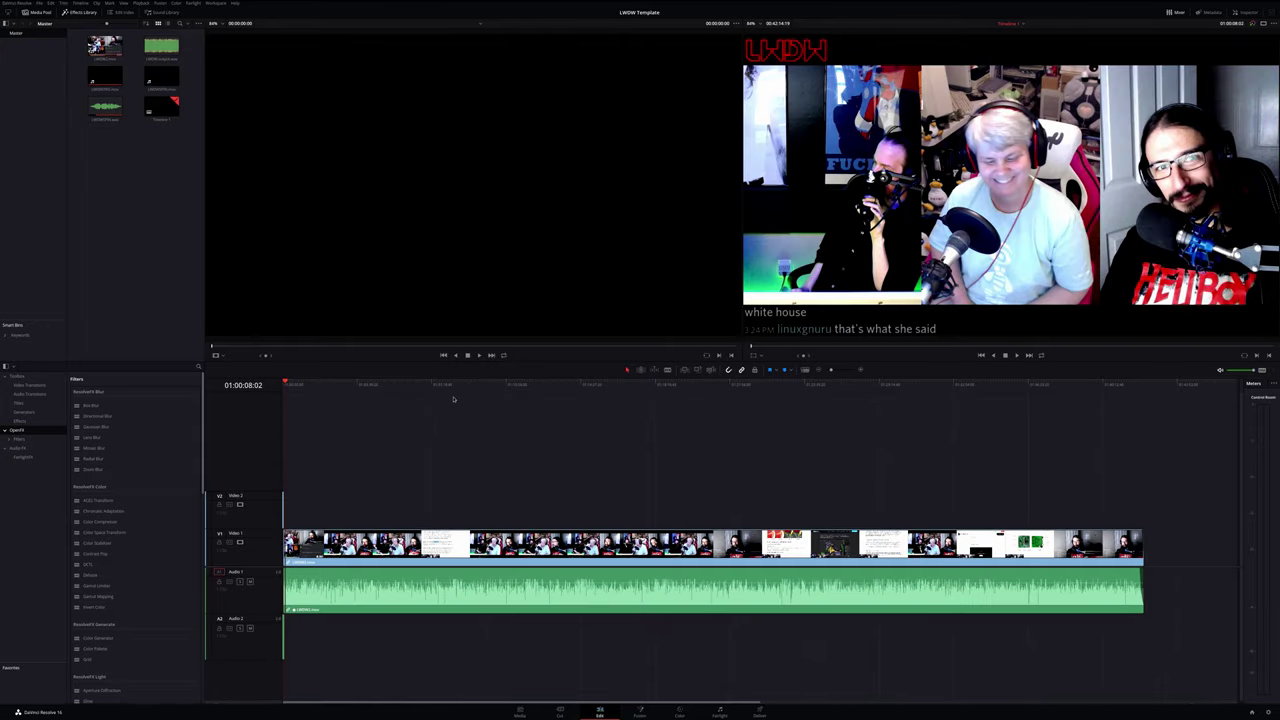
left_click(463, 395)
left_click(574, 395)
left_click(703, 395)
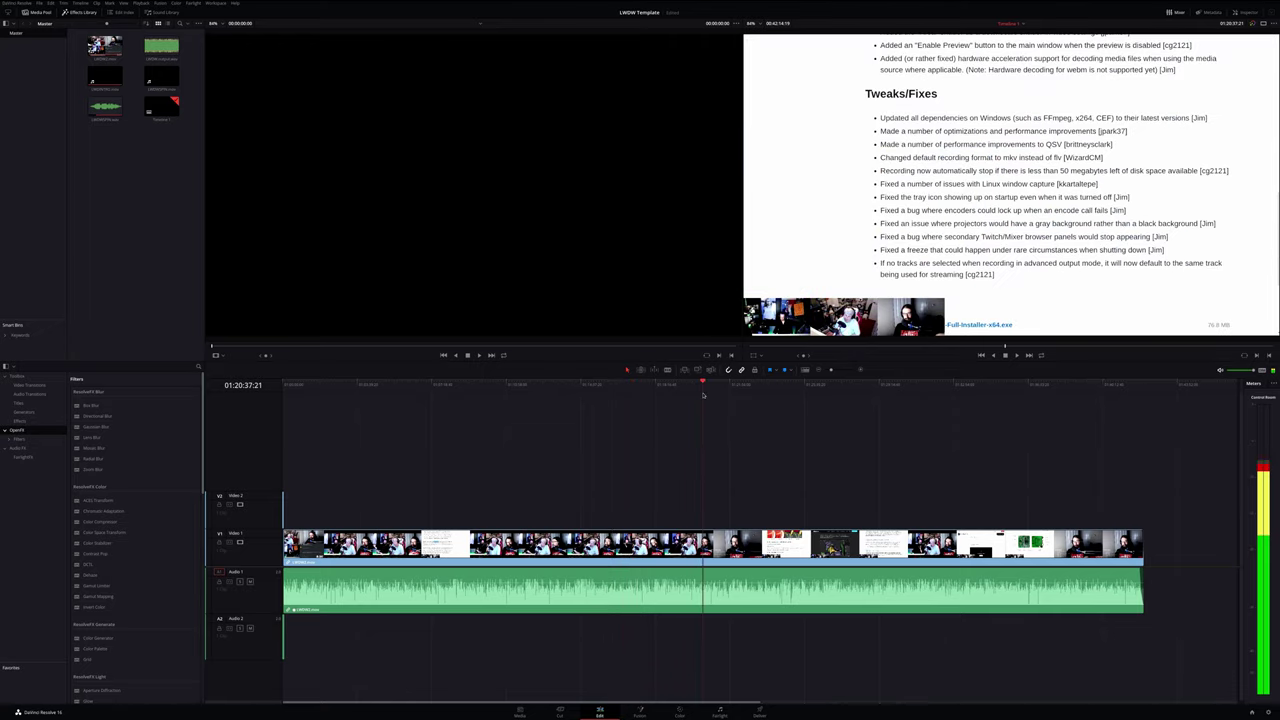
left_click(622, 395)
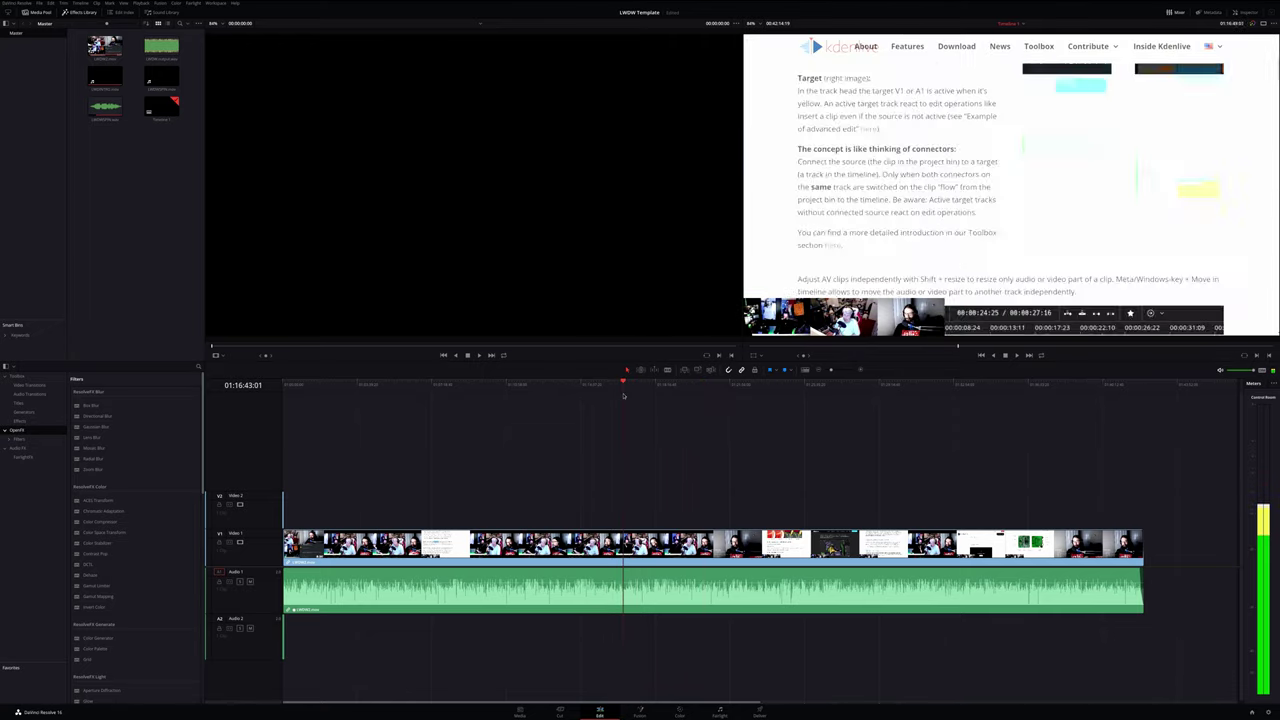
Add an OpenFX Light Rays node to the webcam shot on the Fusion page and preview it
left_click(406, 386)
key("shift+5")
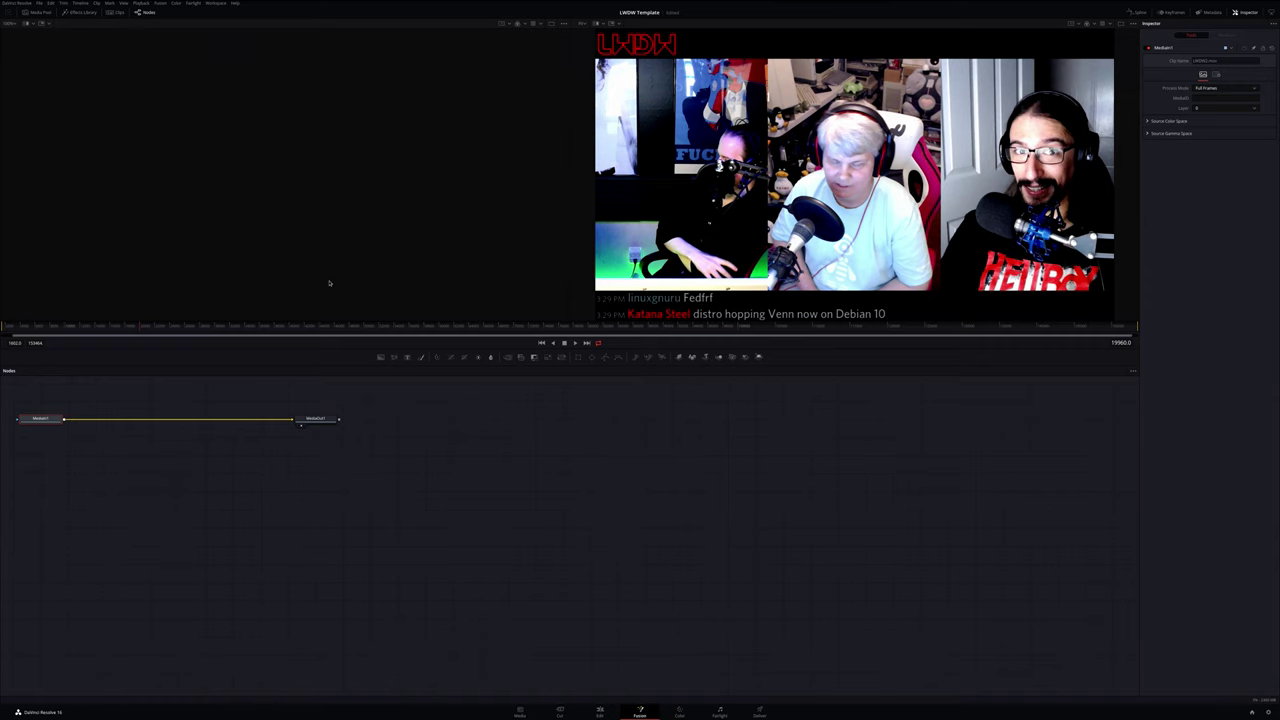
left_click(65, 12)
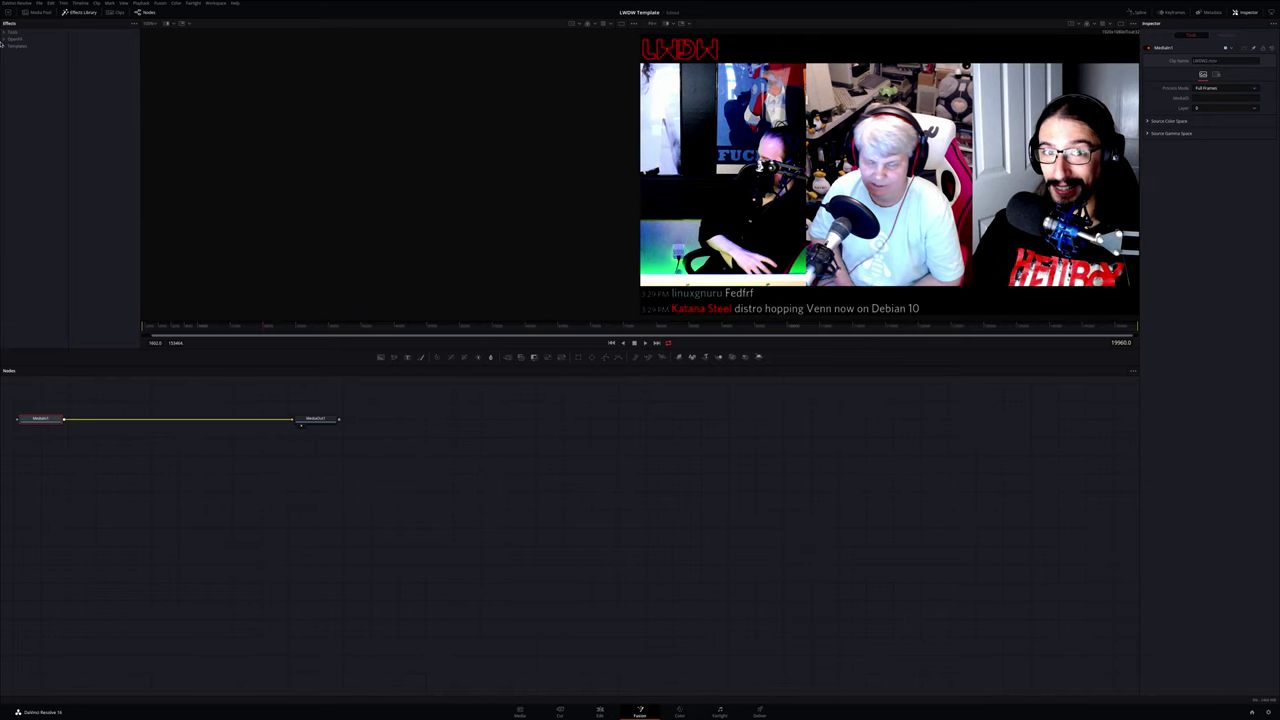
left_click(4, 39)
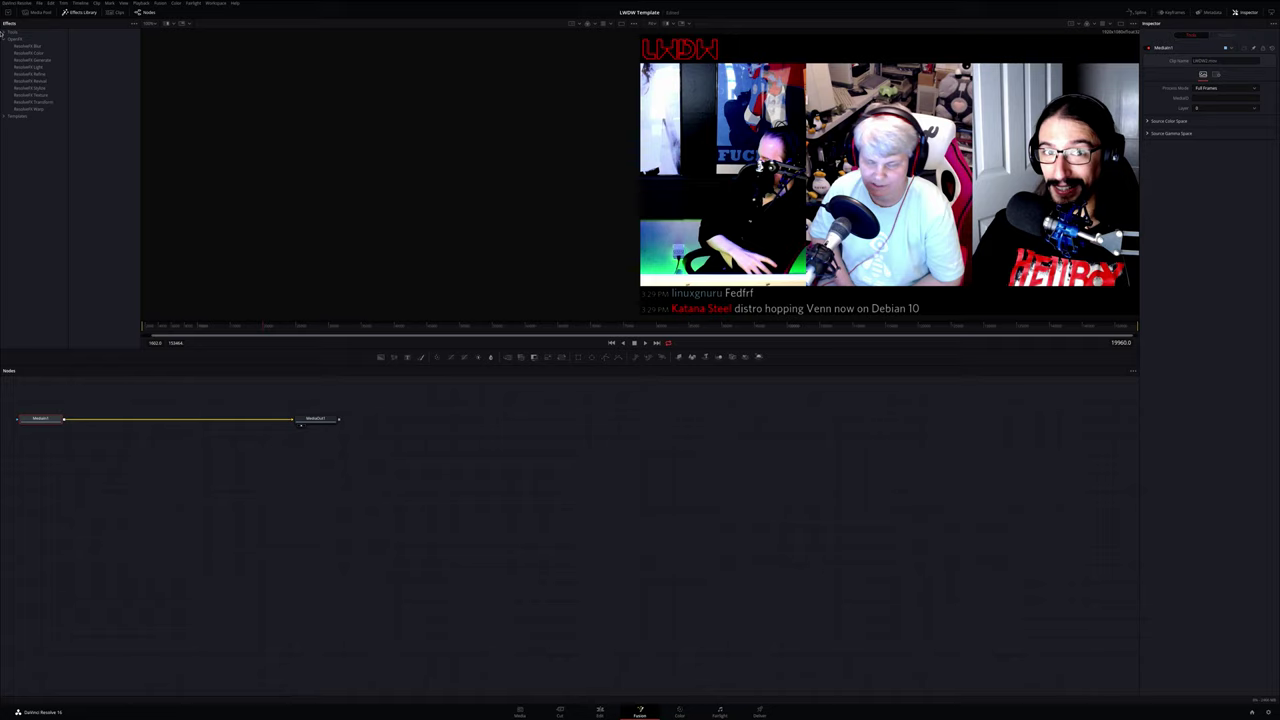
left_click(26, 46)
left_click(26, 53)
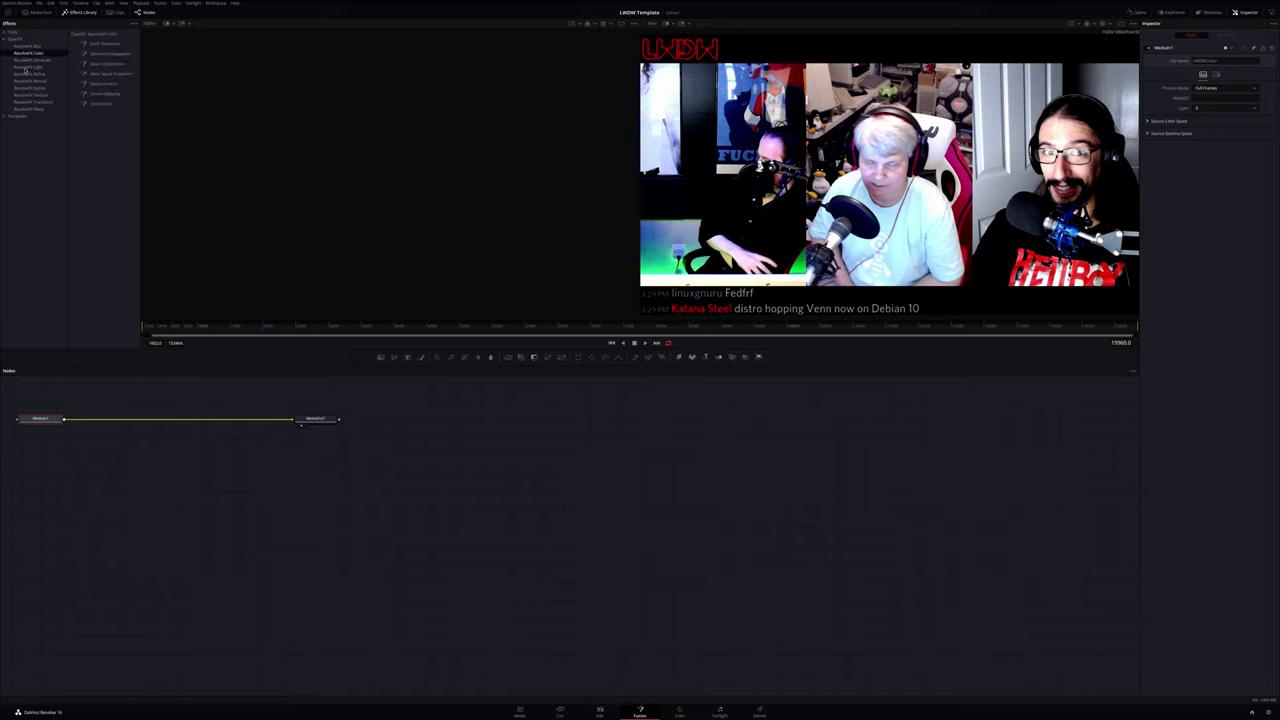
double_click(89, 55)
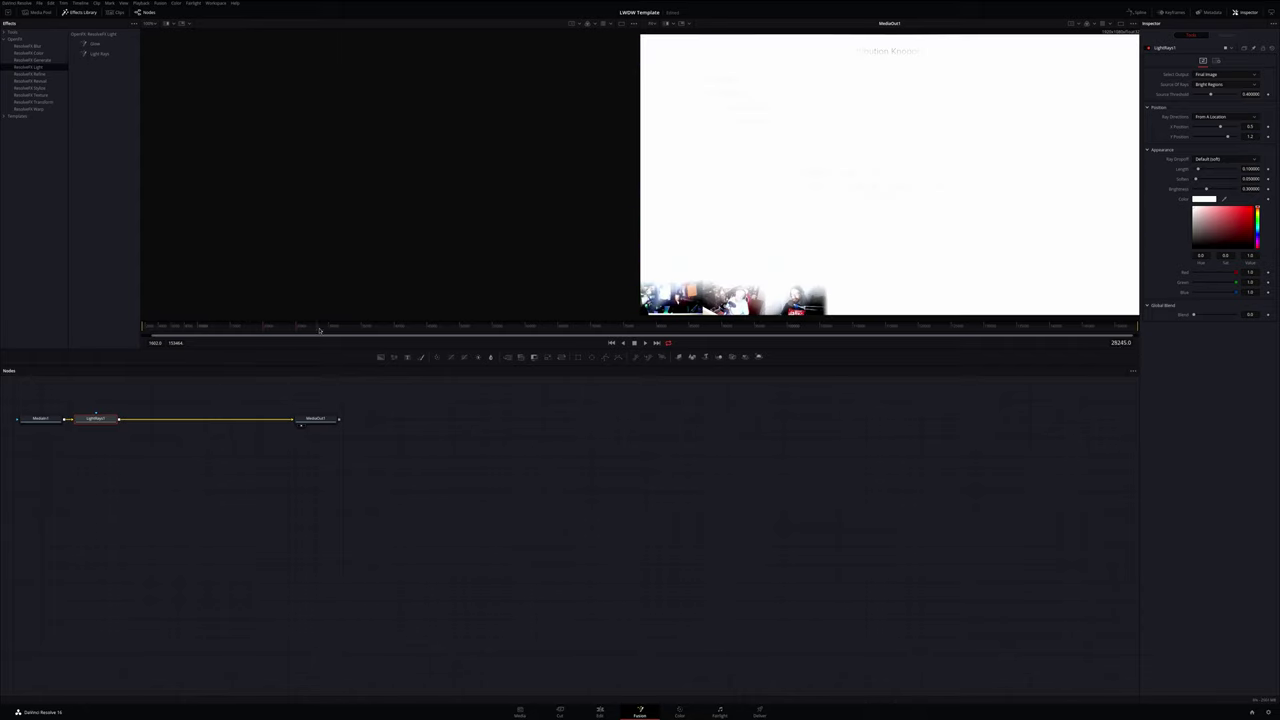
left_click_drag(278, 332, 513, 334)
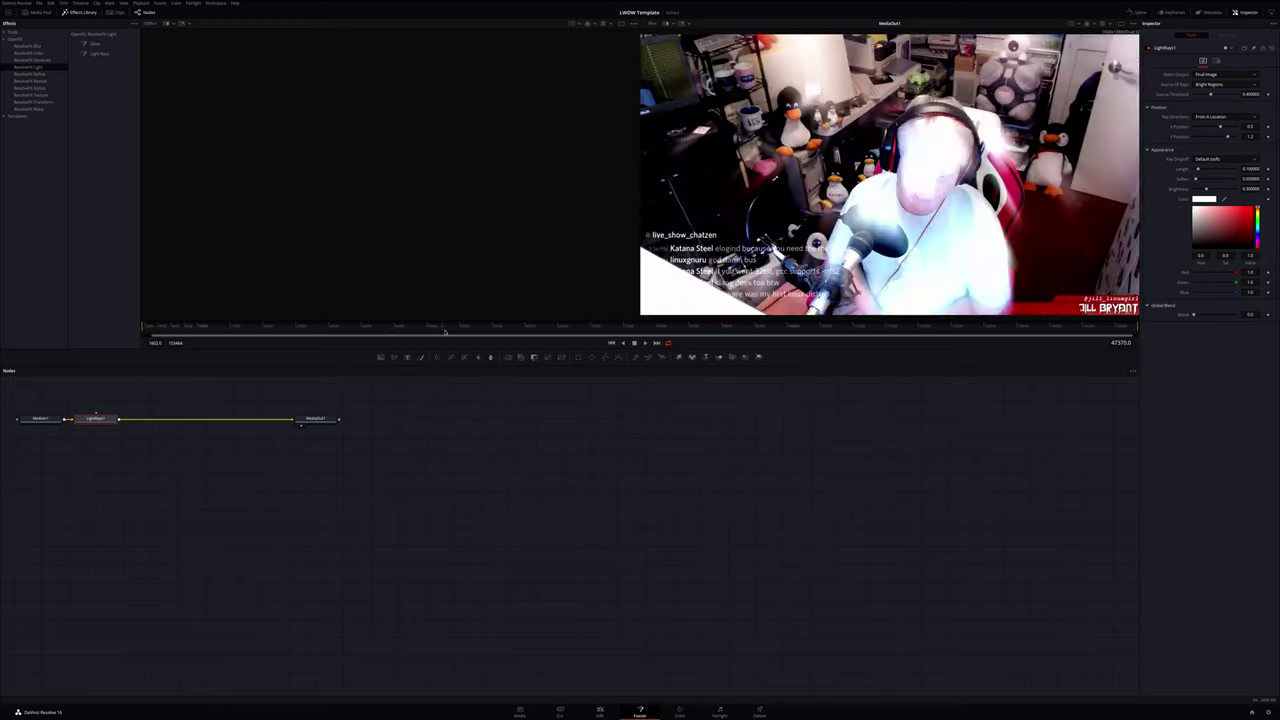
Replace Light Rays with a ResolveFX Stylize Mirrors node between MediaIn1 and MediaOut1, then play
key("Delete")
left_click(32, 81)
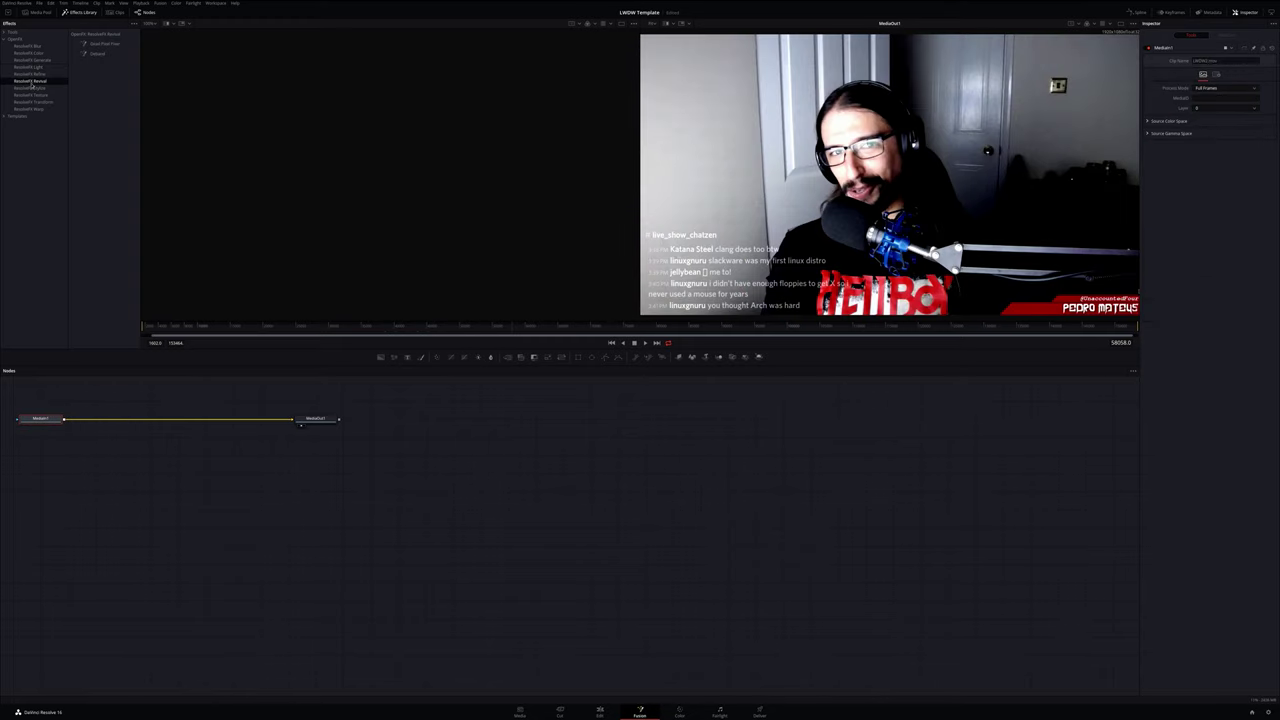
left_click(30, 88)
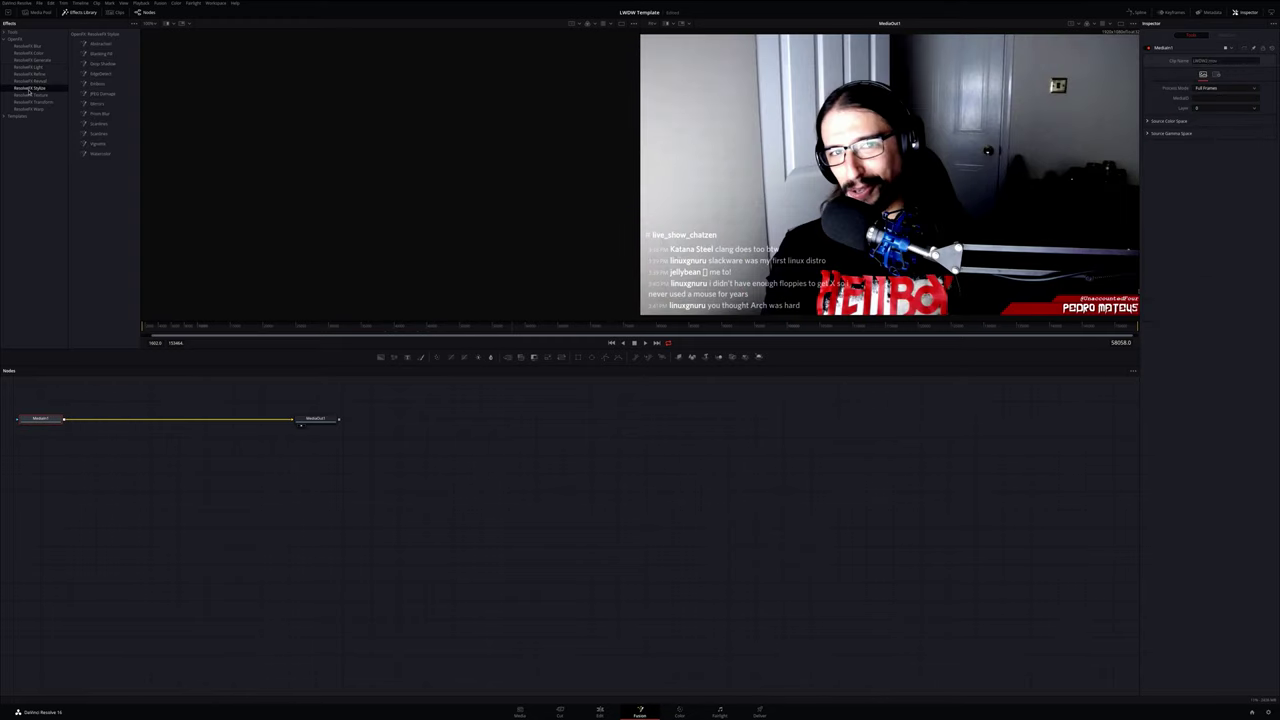
left_click(93, 105)
left_click_drag(96, 103, 161, 418)
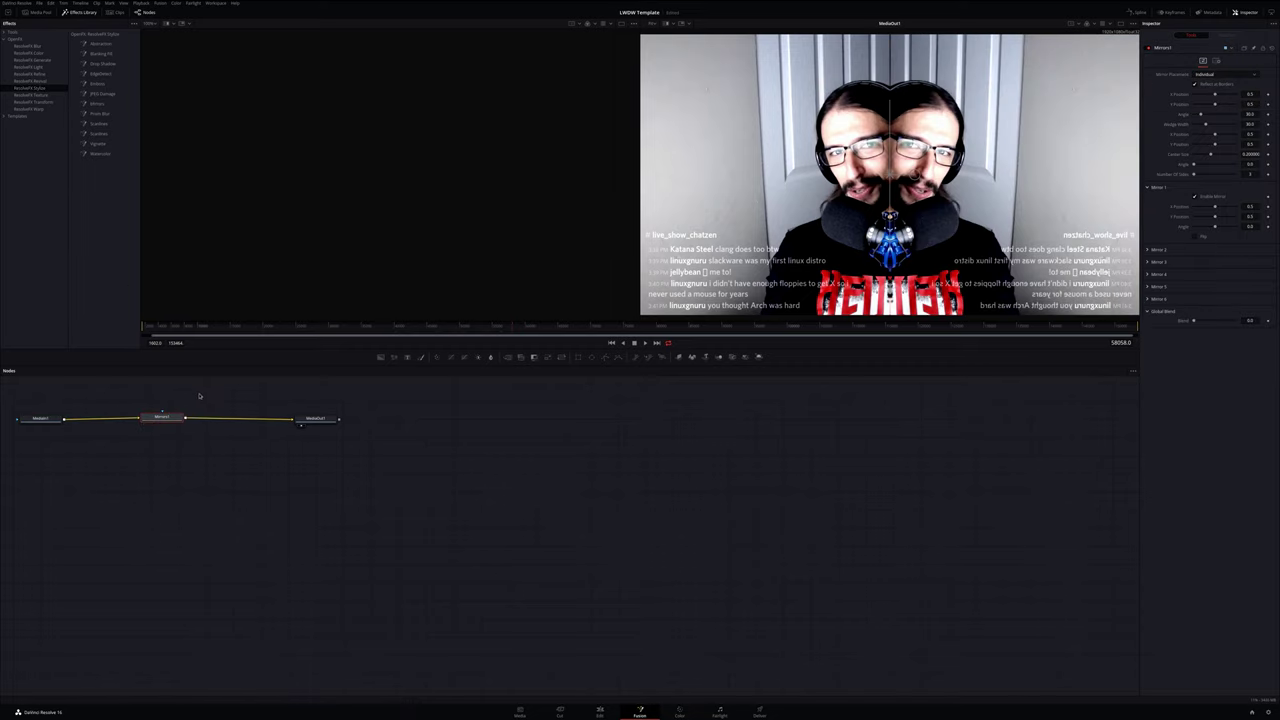
left_click(646, 343)
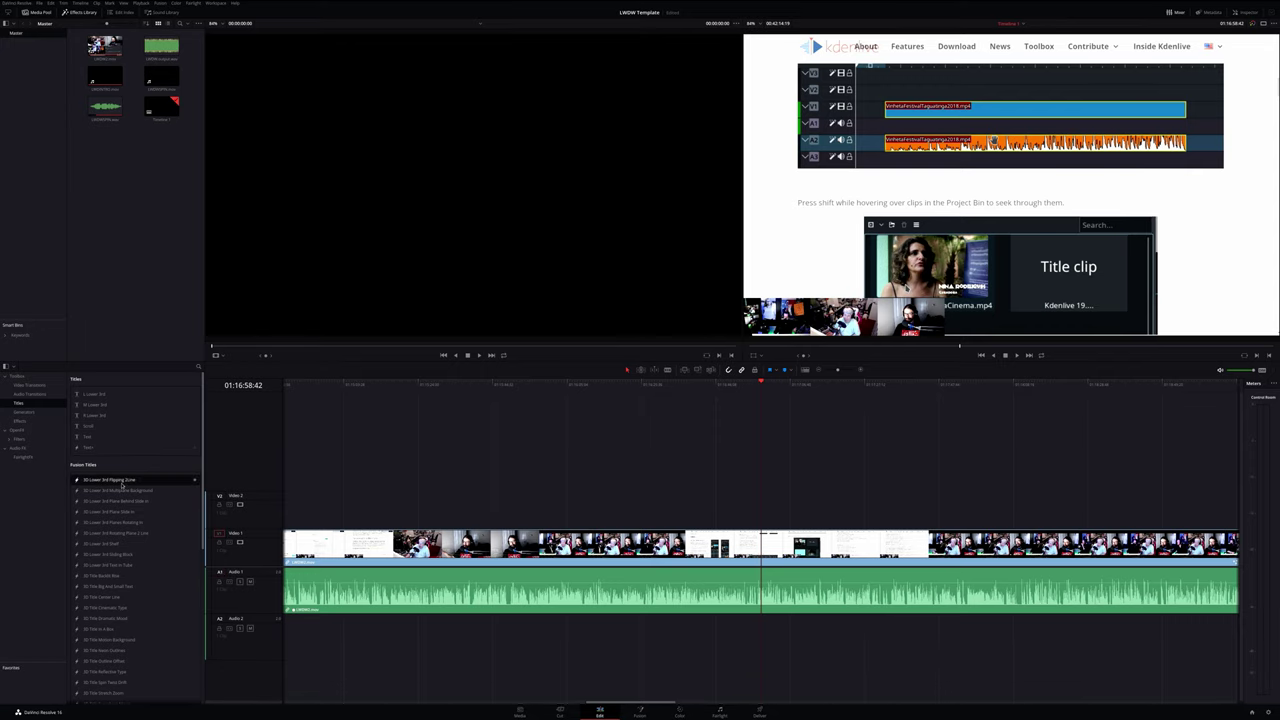
Place a Fusion lower-third title on Video 2, preview it, and return to the Edit page
left_click_drag(122, 481, 482, 503)
left_click(490, 385)
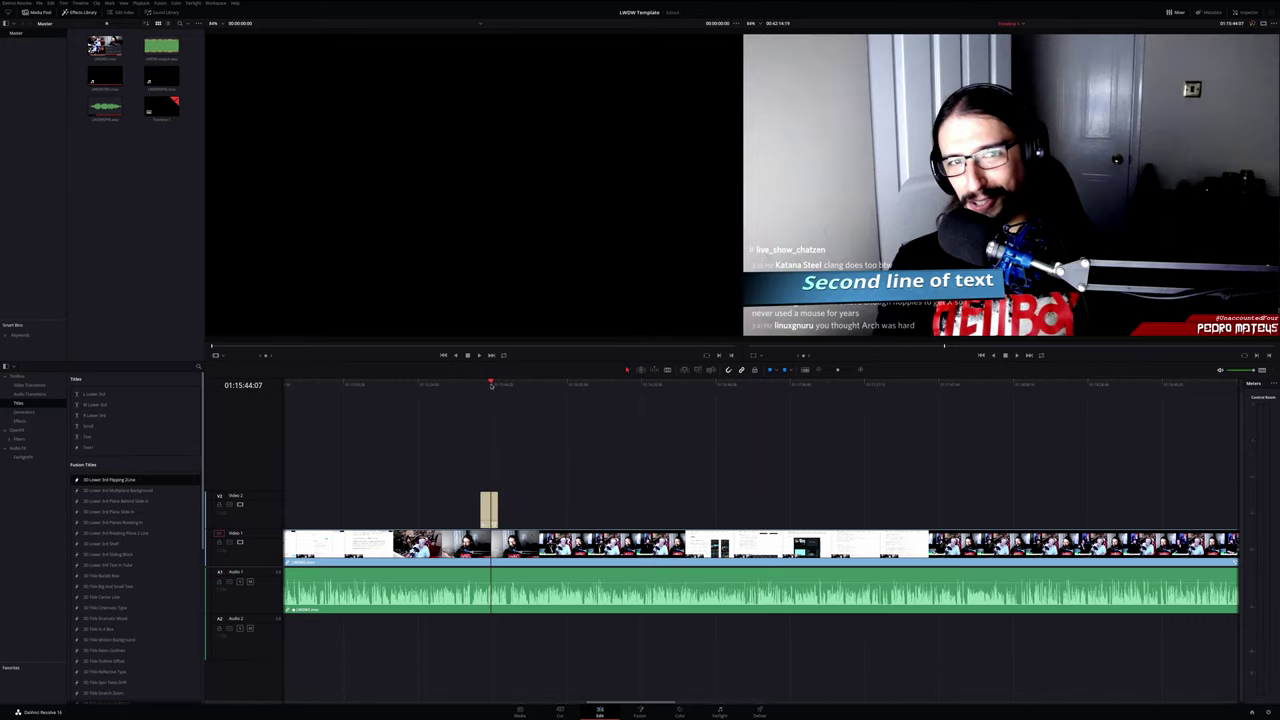
left_click_drag(490, 385, 491, 387)
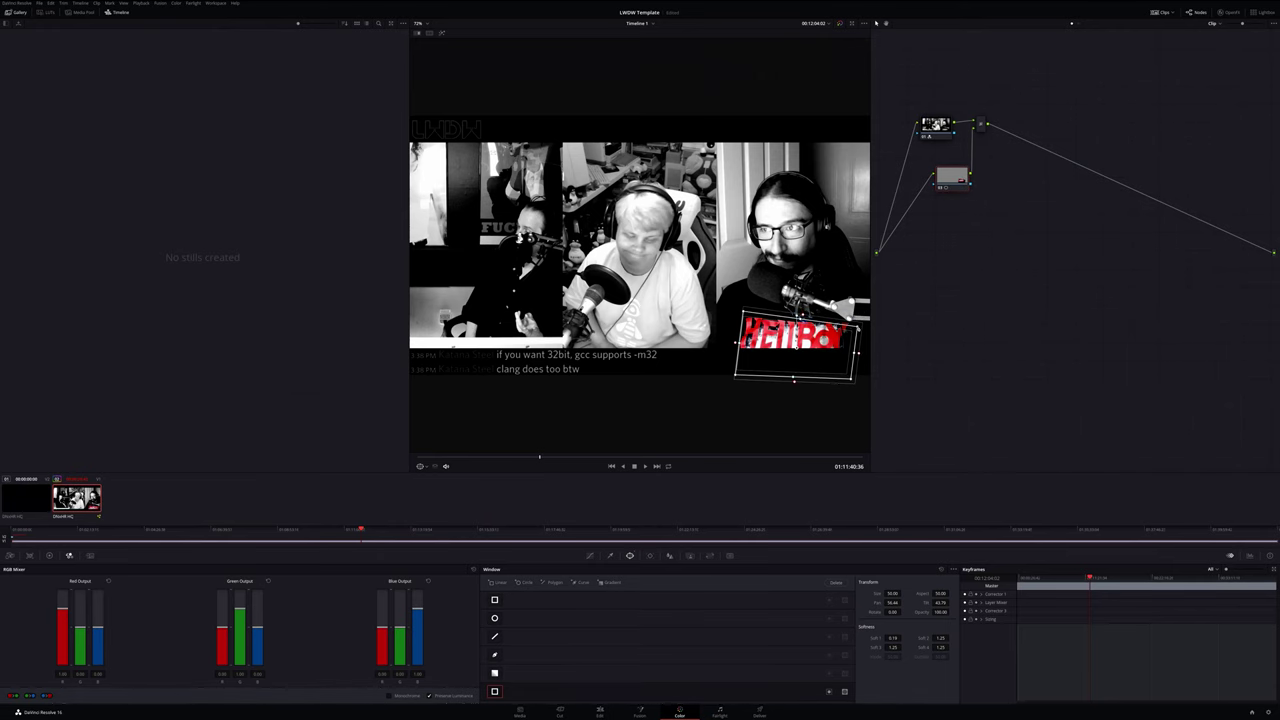
left_click(600, 711)
left_click_drag(523, 388, 545, 388)
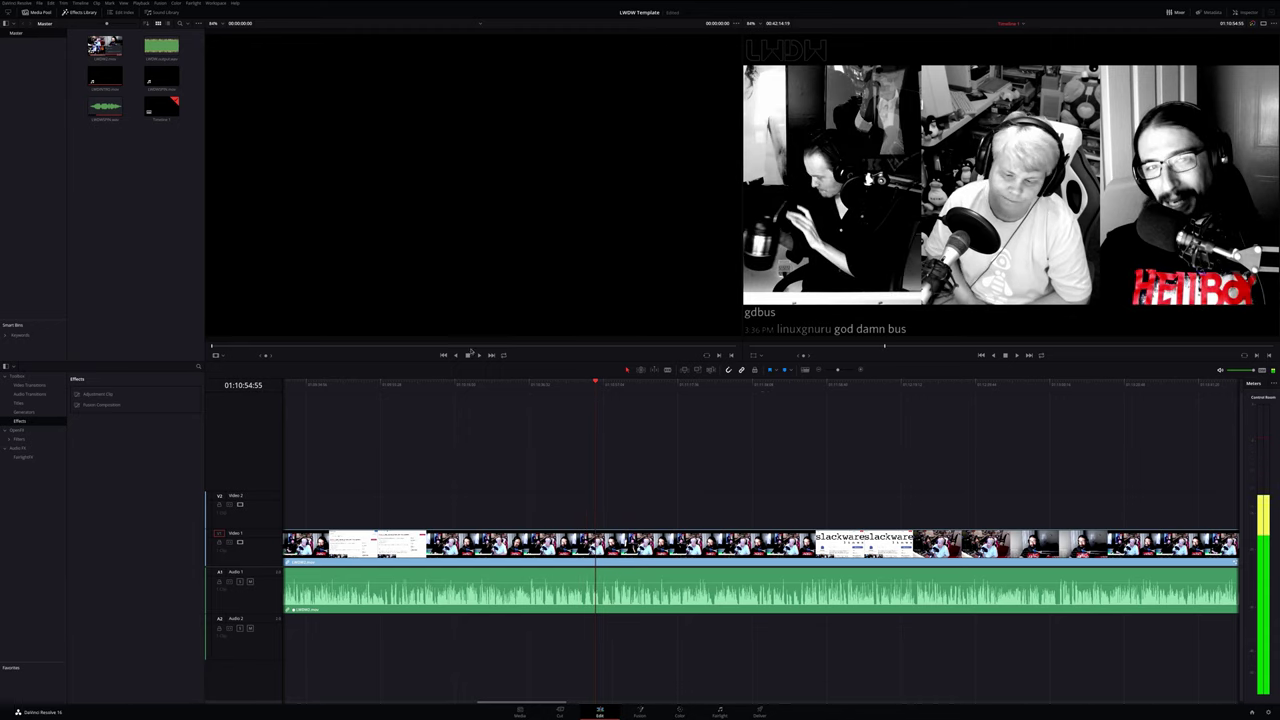
Add a Fairlight Echo to the Audio 1 clip with a shorter left delay time
left_click(719, 711)
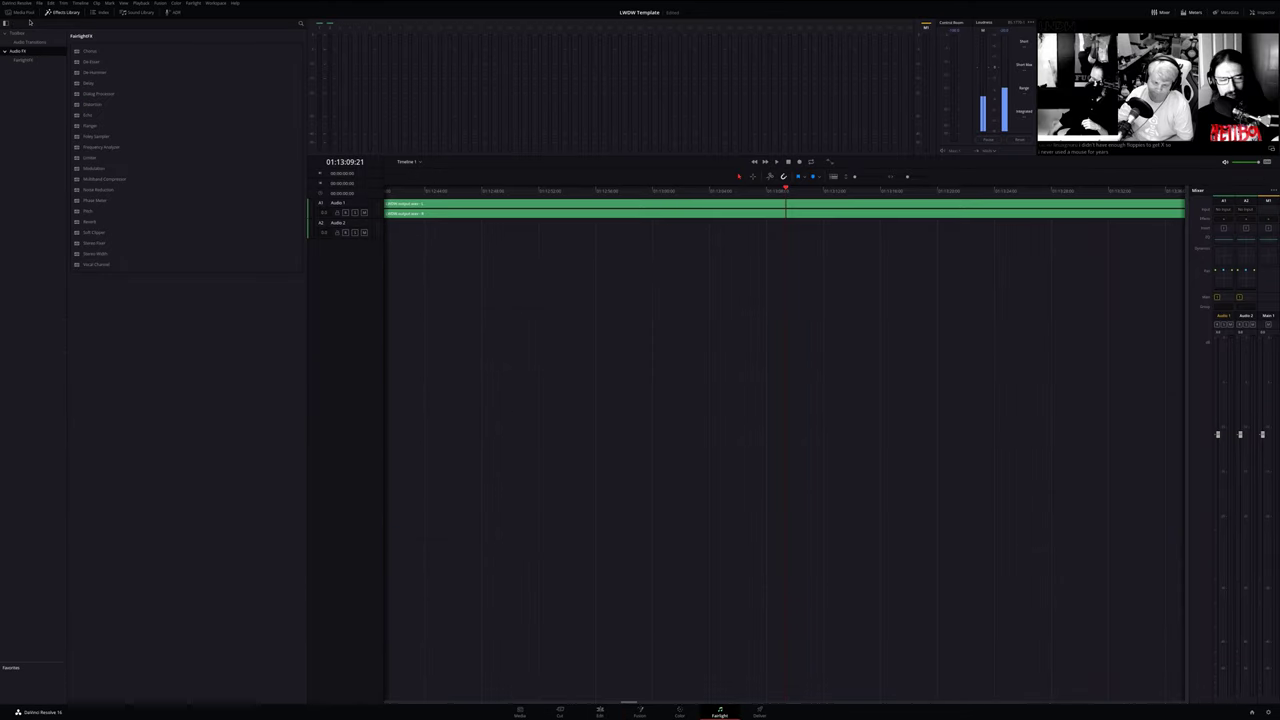
left_click_drag(90, 115, 509, 215)
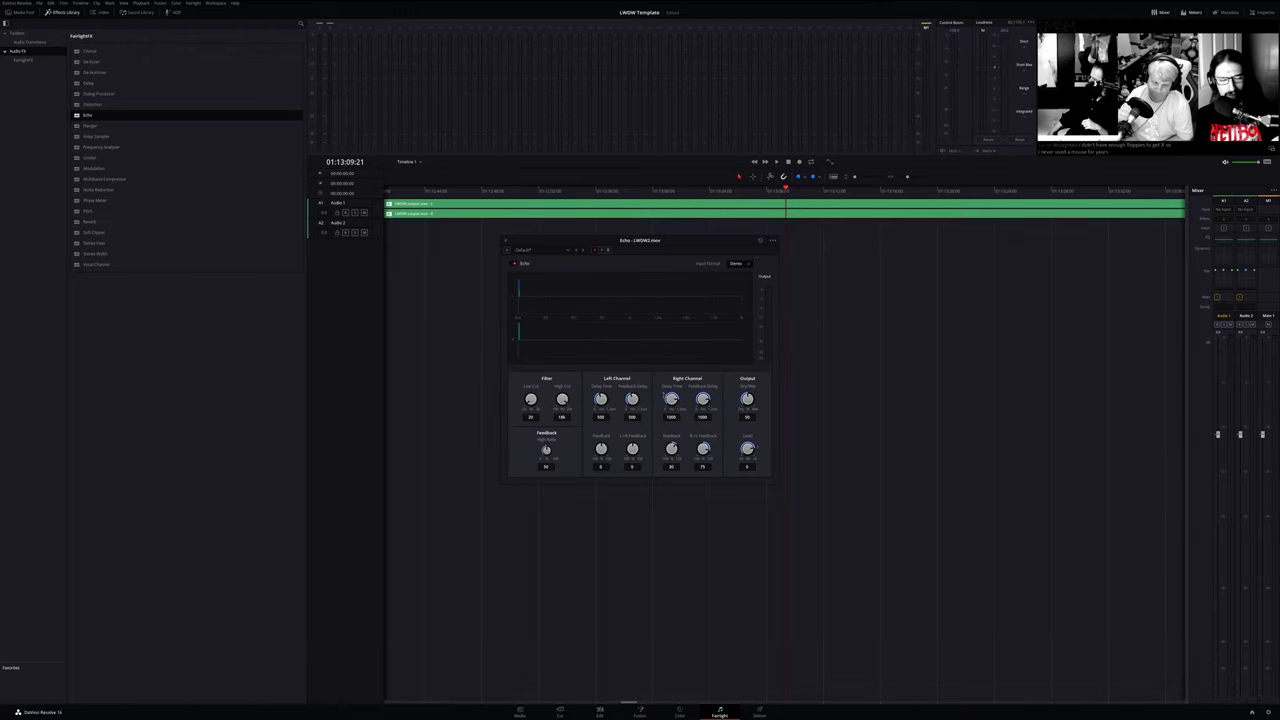
left_click_drag(599, 399, 610, 402)
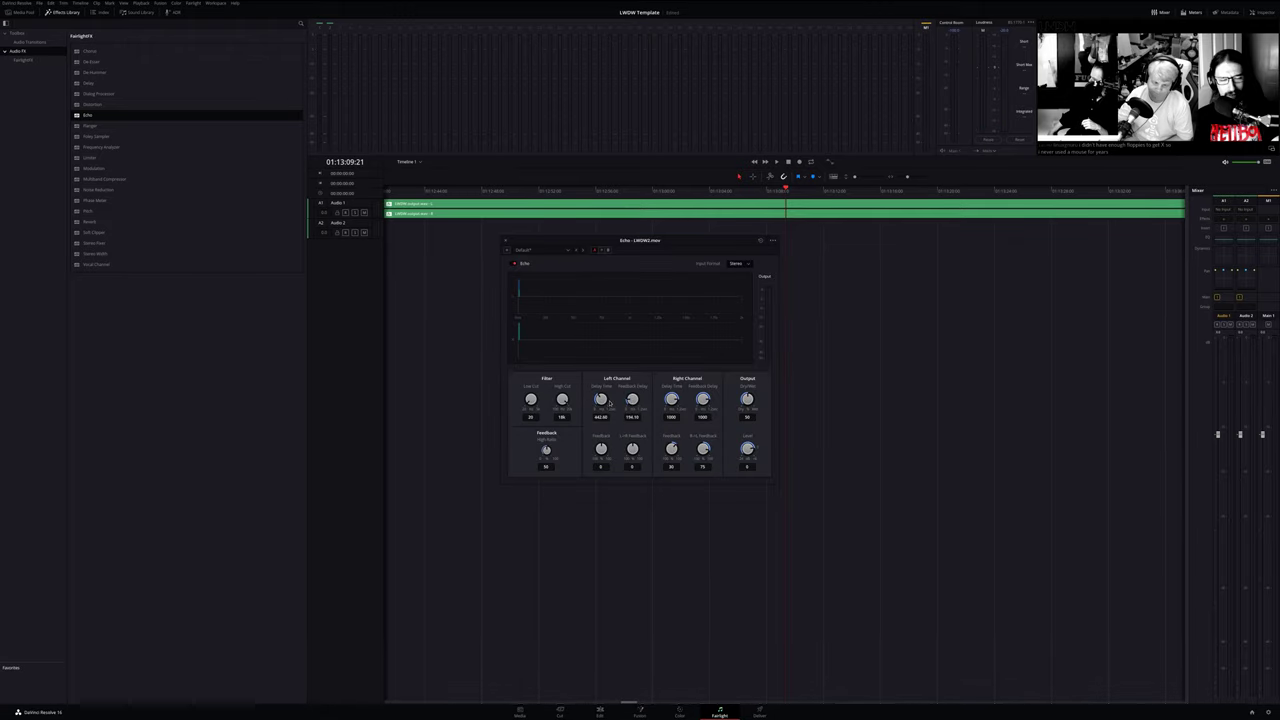
left_click(506, 241)
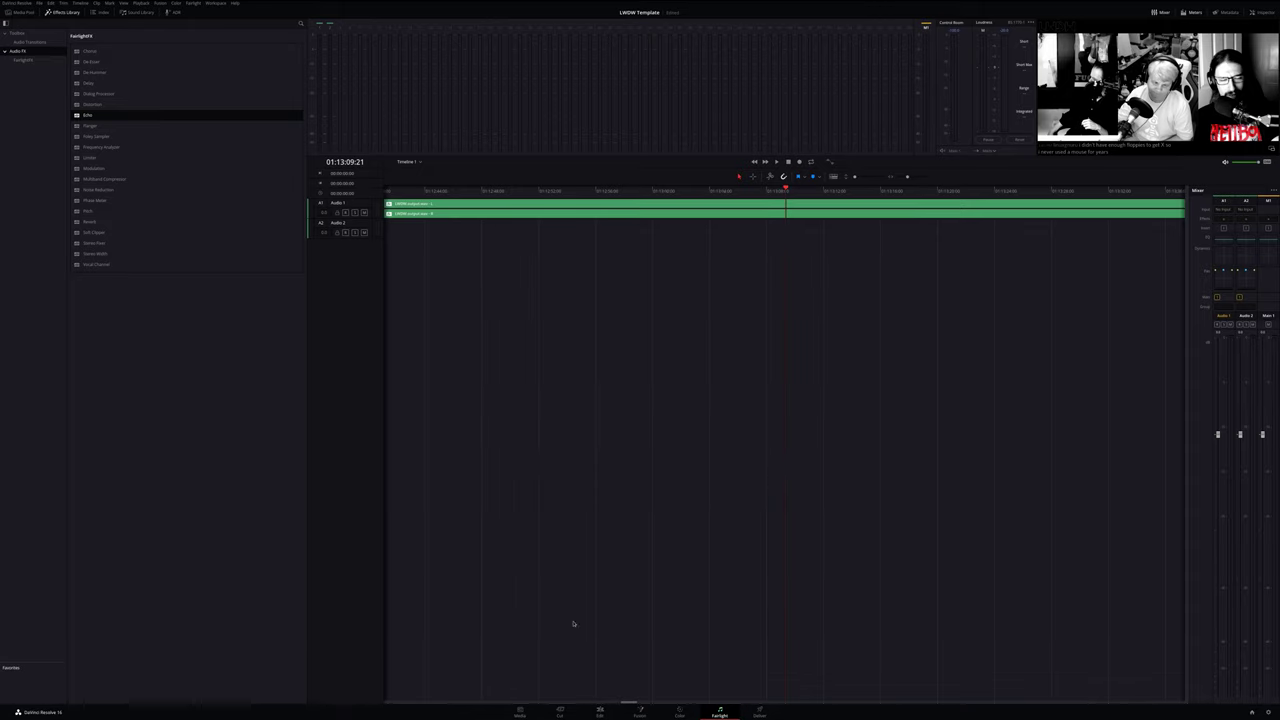
left_click(560, 712)
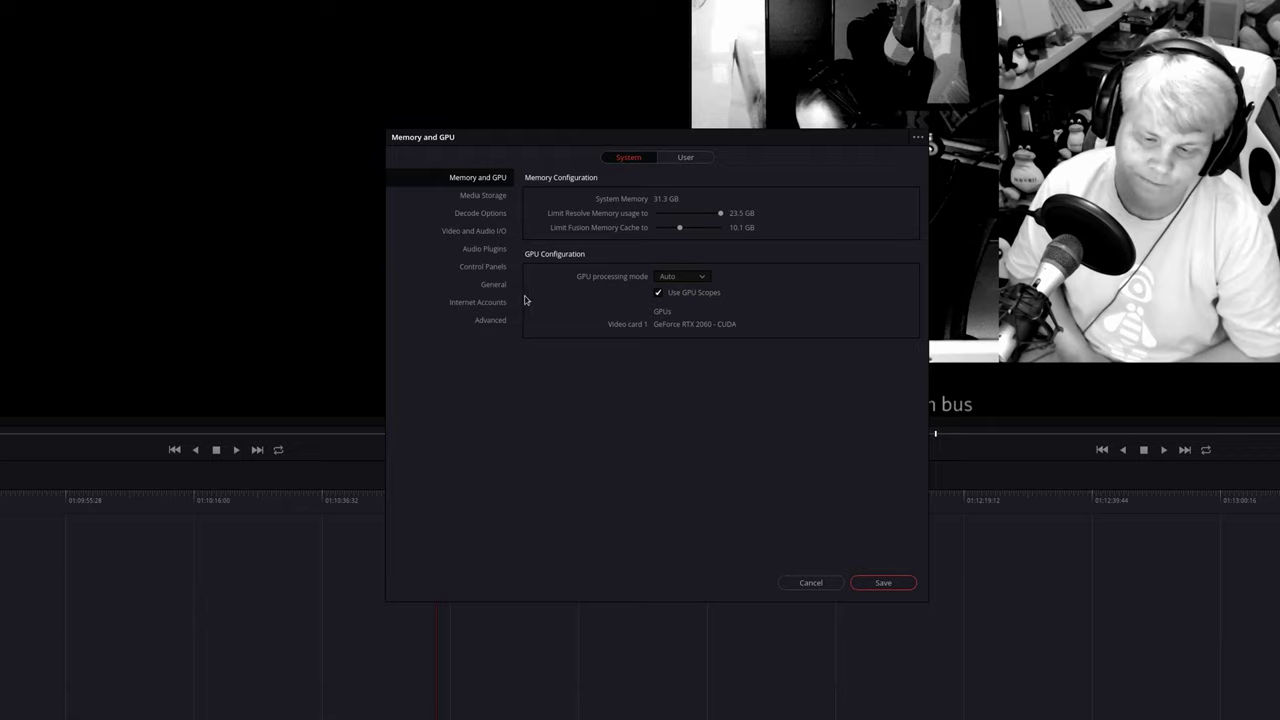
Keep GPU processing mode on Auto and view the Video and Audio I/O preferences
left_click(680, 280)
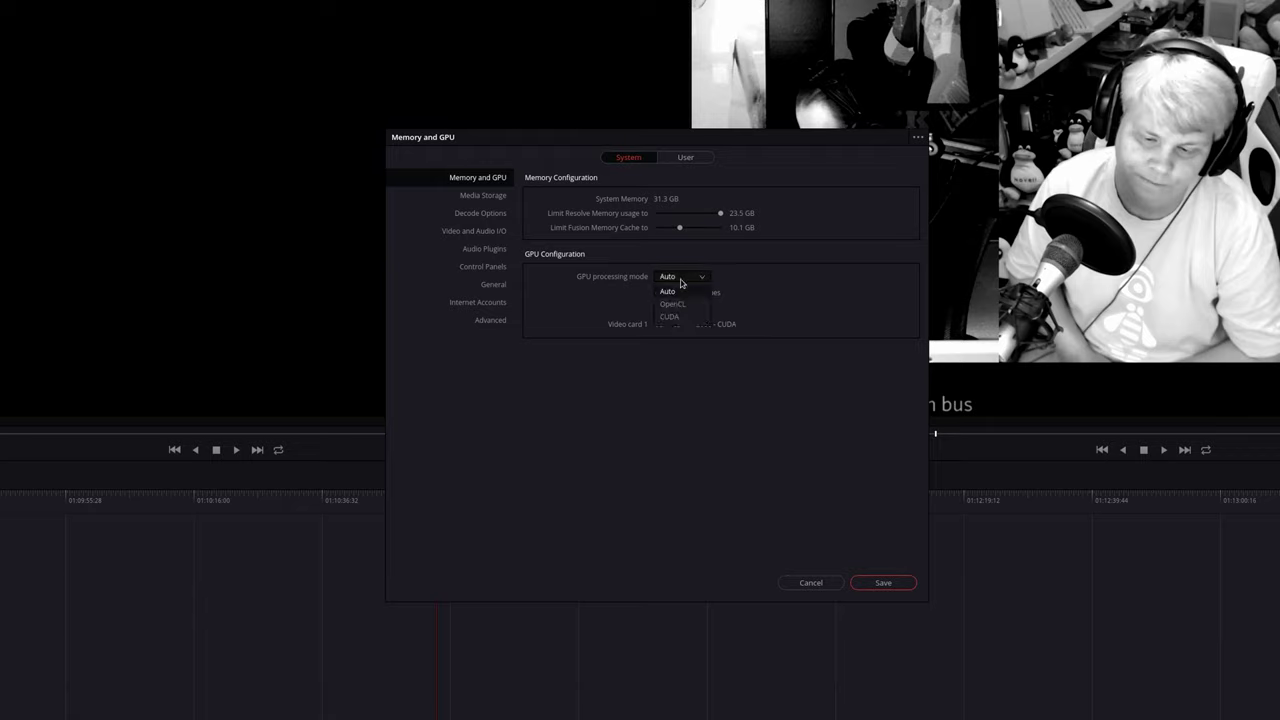
left_click(680, 283)
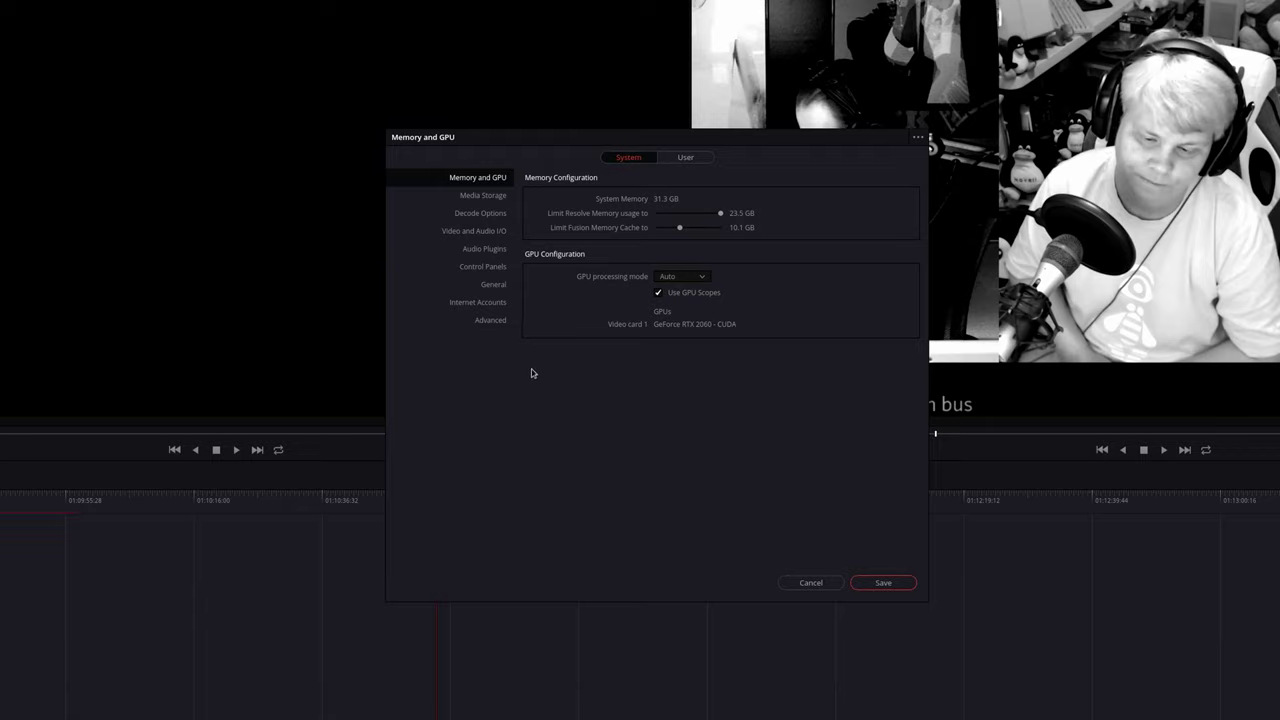
left_click(463, 236)
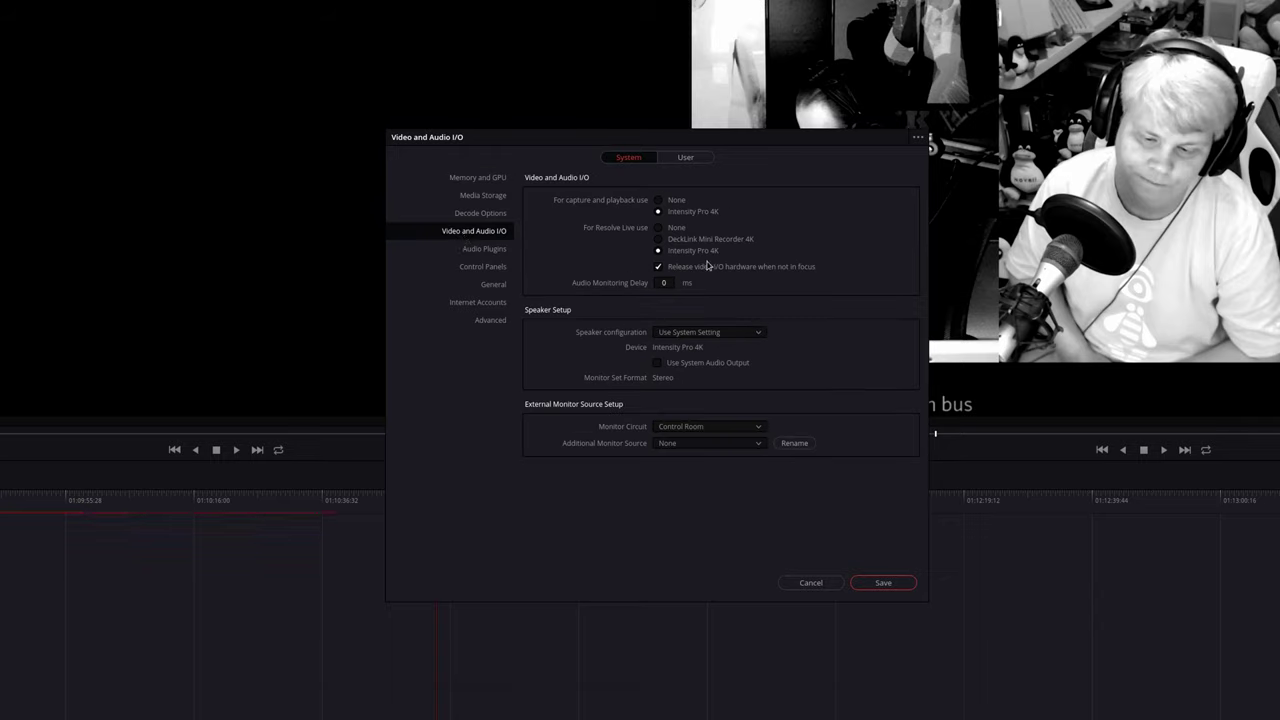